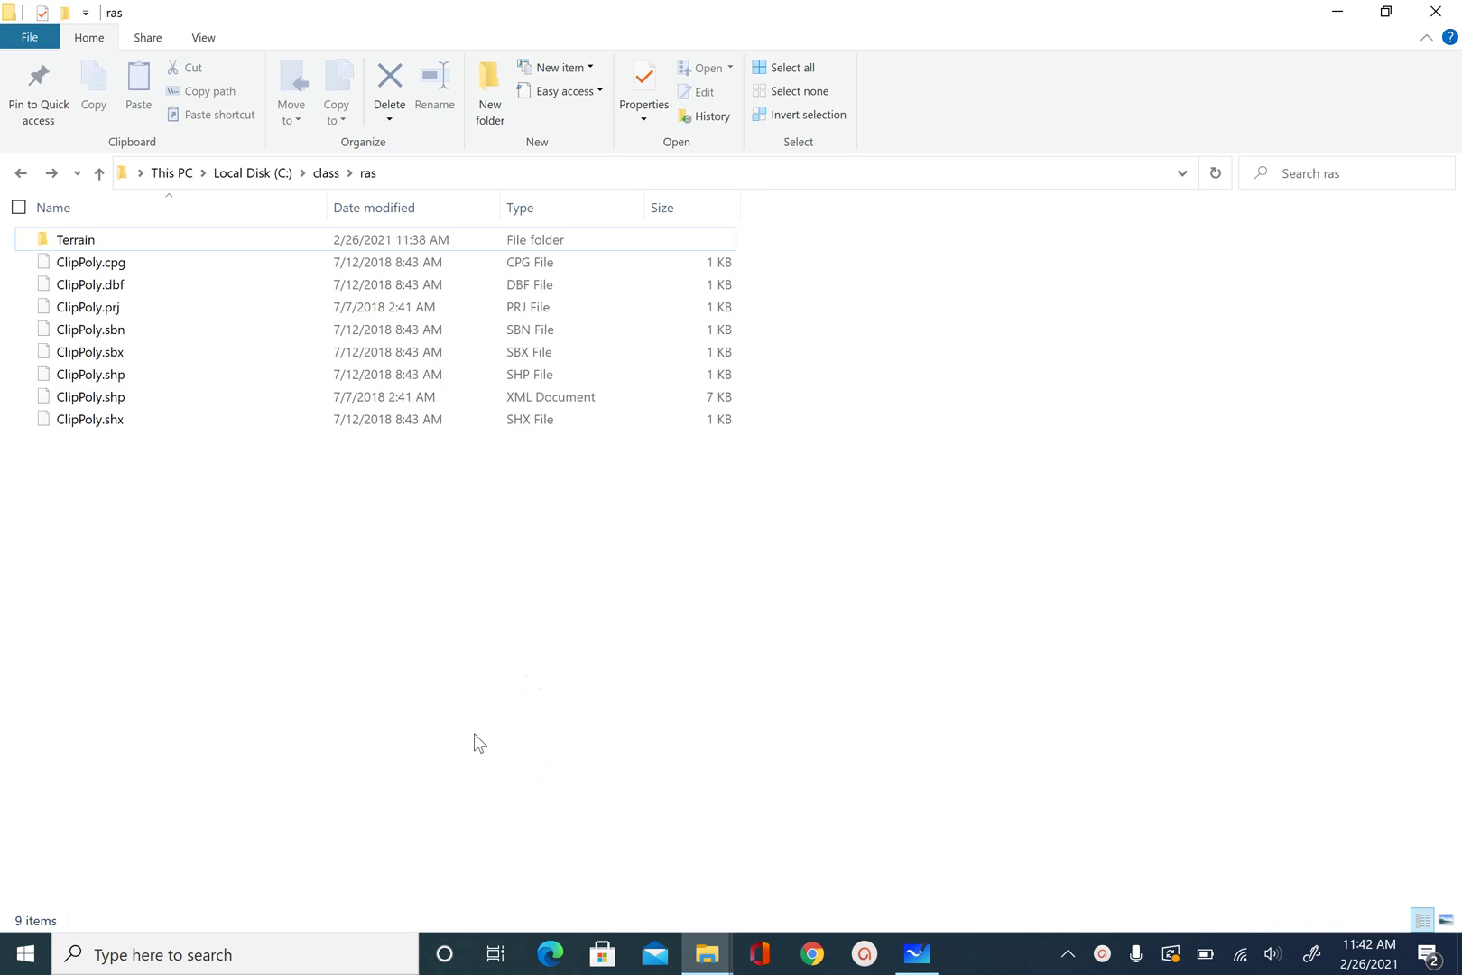
Look through the files in the Terrain folder and return to the ras folder
click(93, 245)
double_click(93, 246)
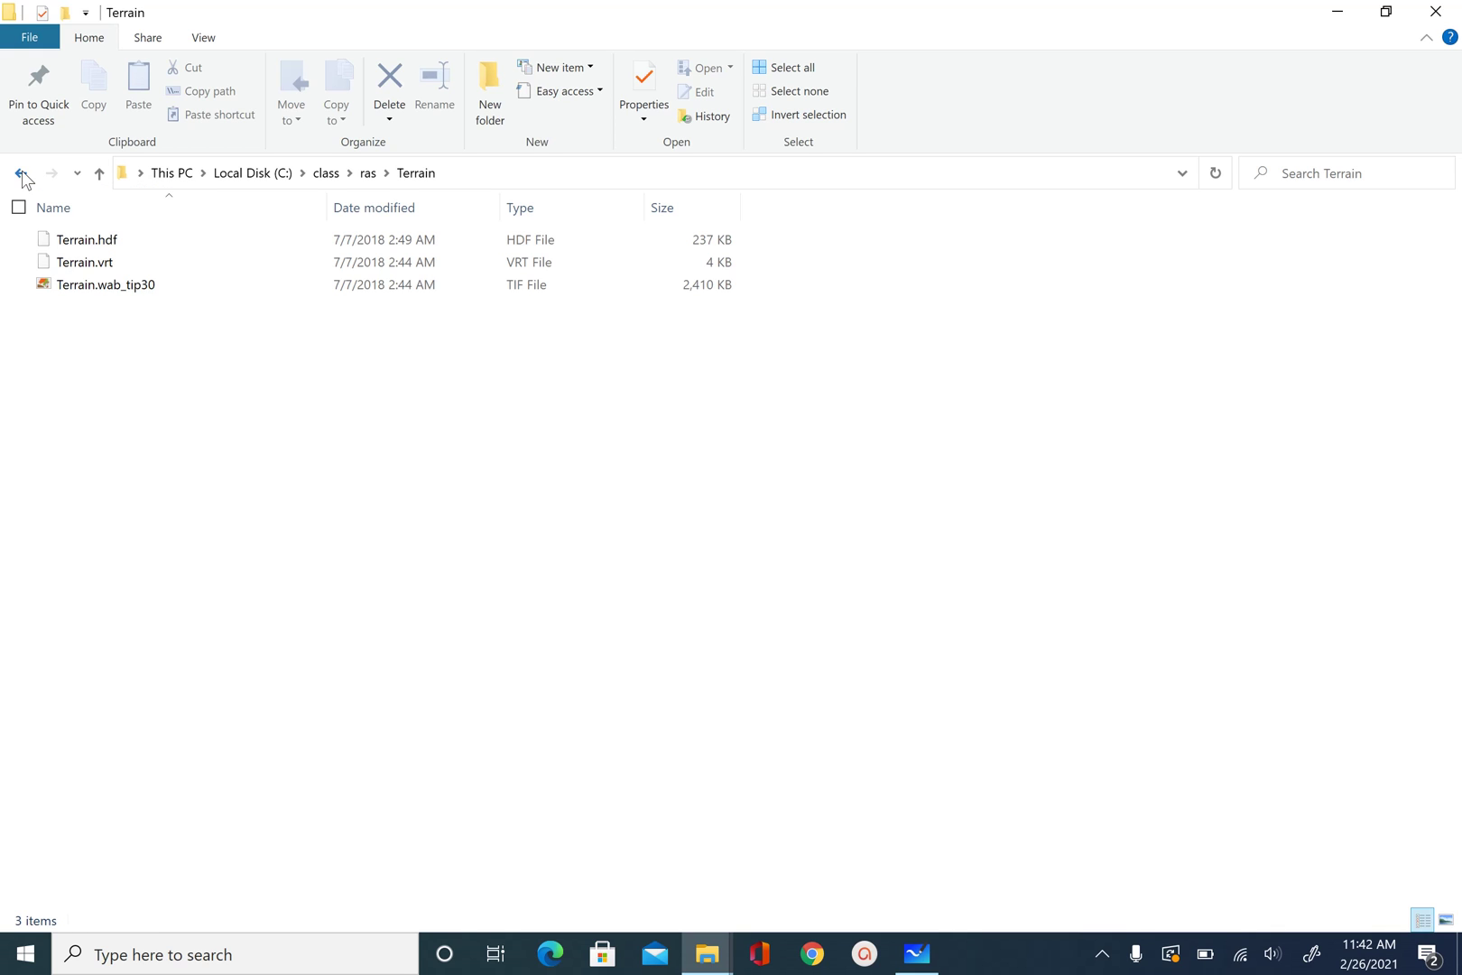
click(21, 174)
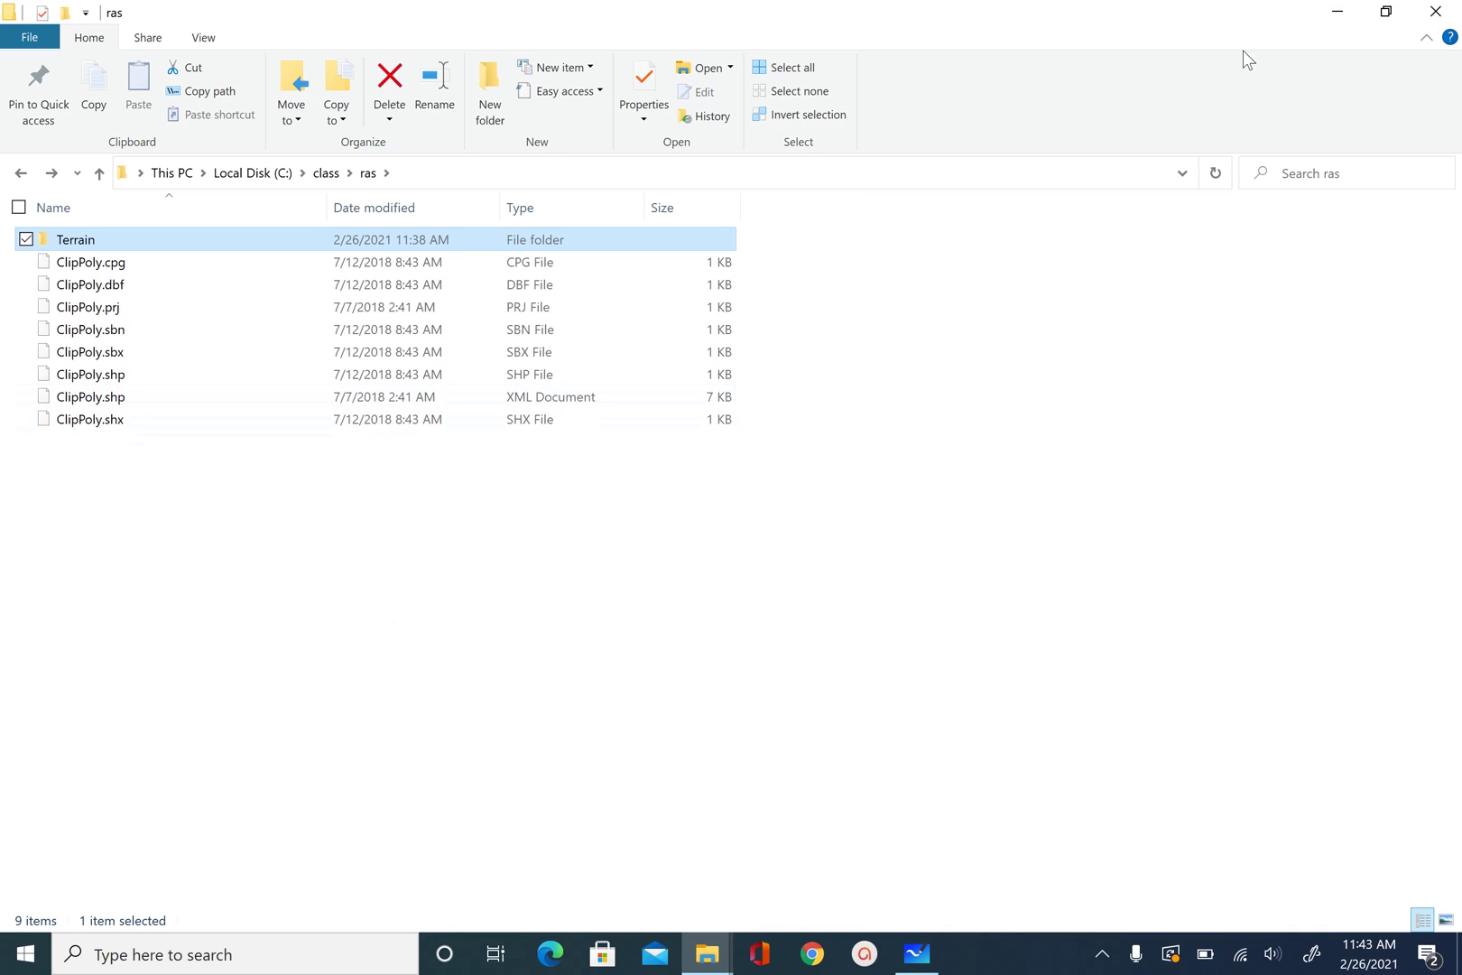
Minimise the file window and launch HEC-RAS 5.0.7
click(1340, 9)
click(233, 950)
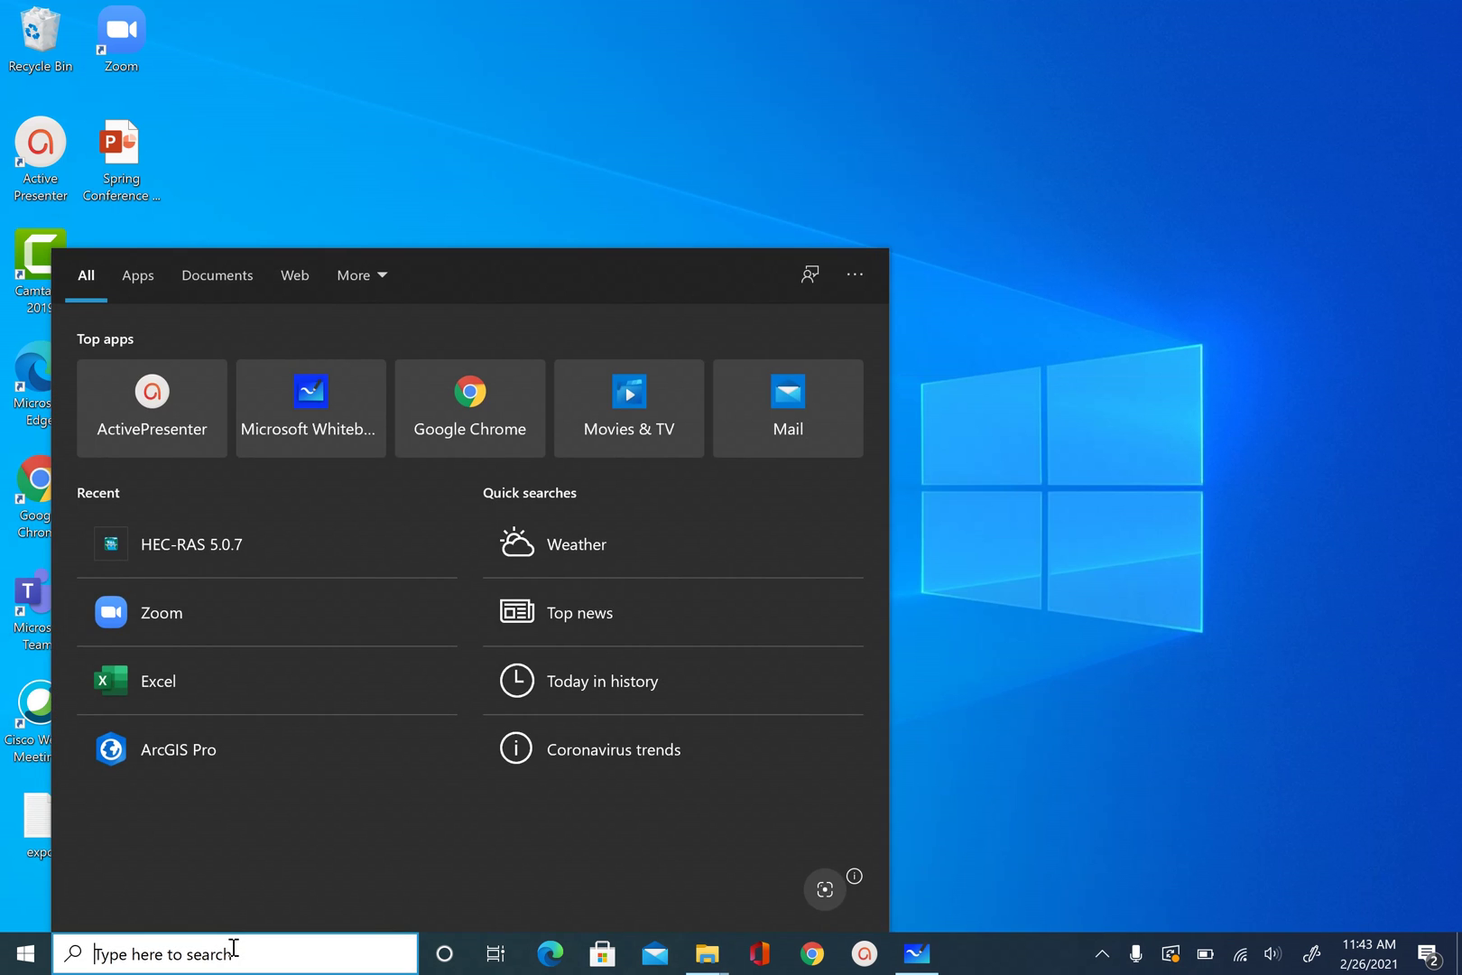
text(he)
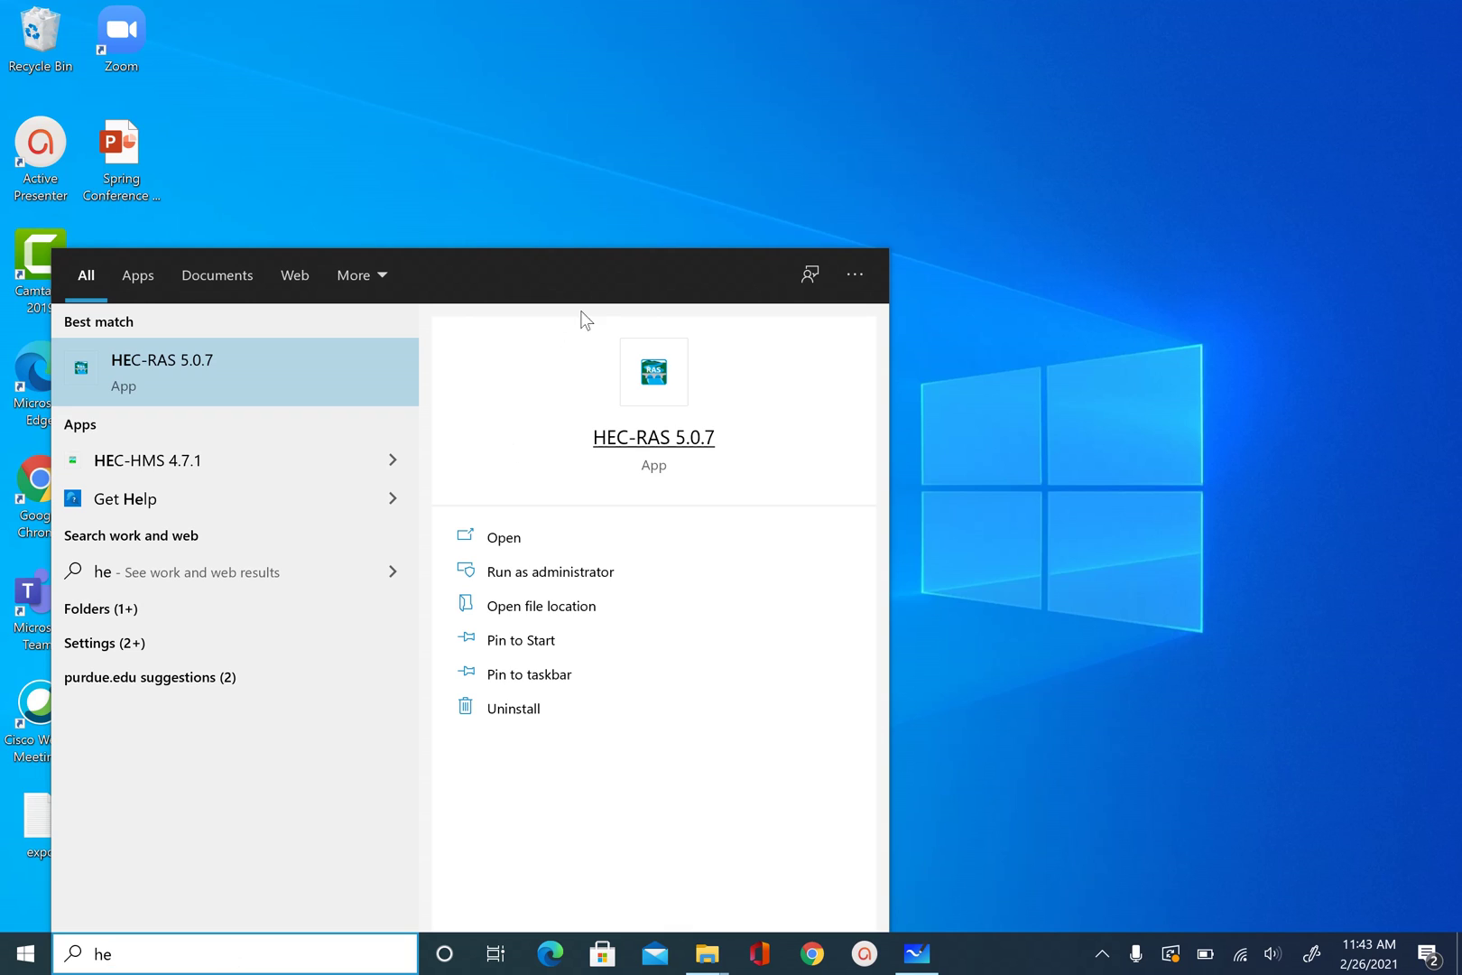
click(194, 381)
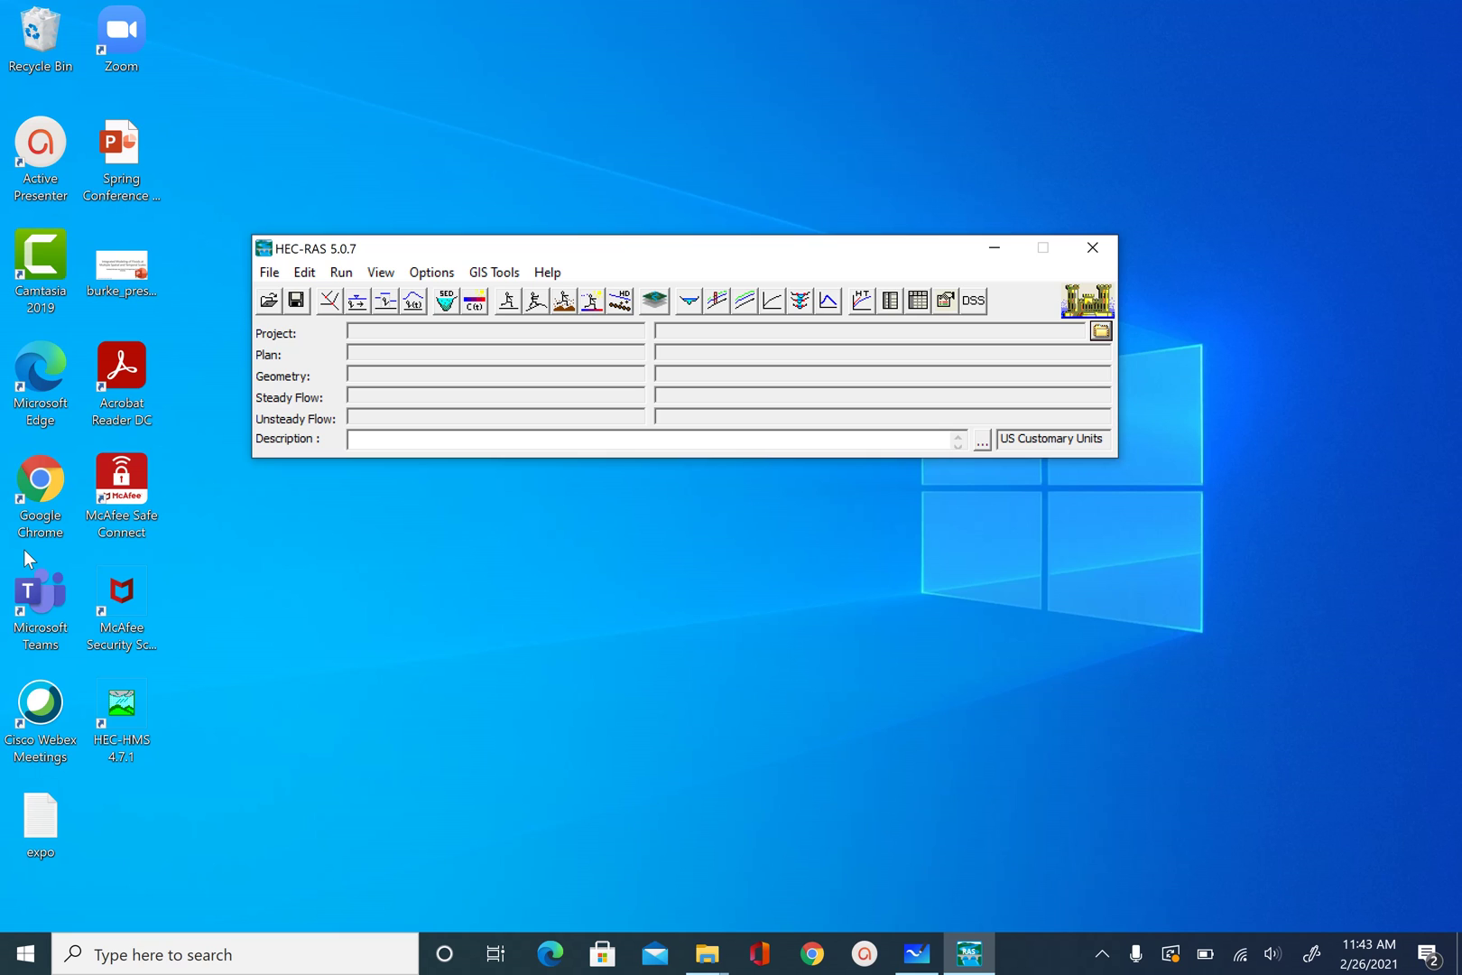
Start a new HEC-RAS project and choose C:\class\ras as its folder
click(271, 272)
click(274, 300)
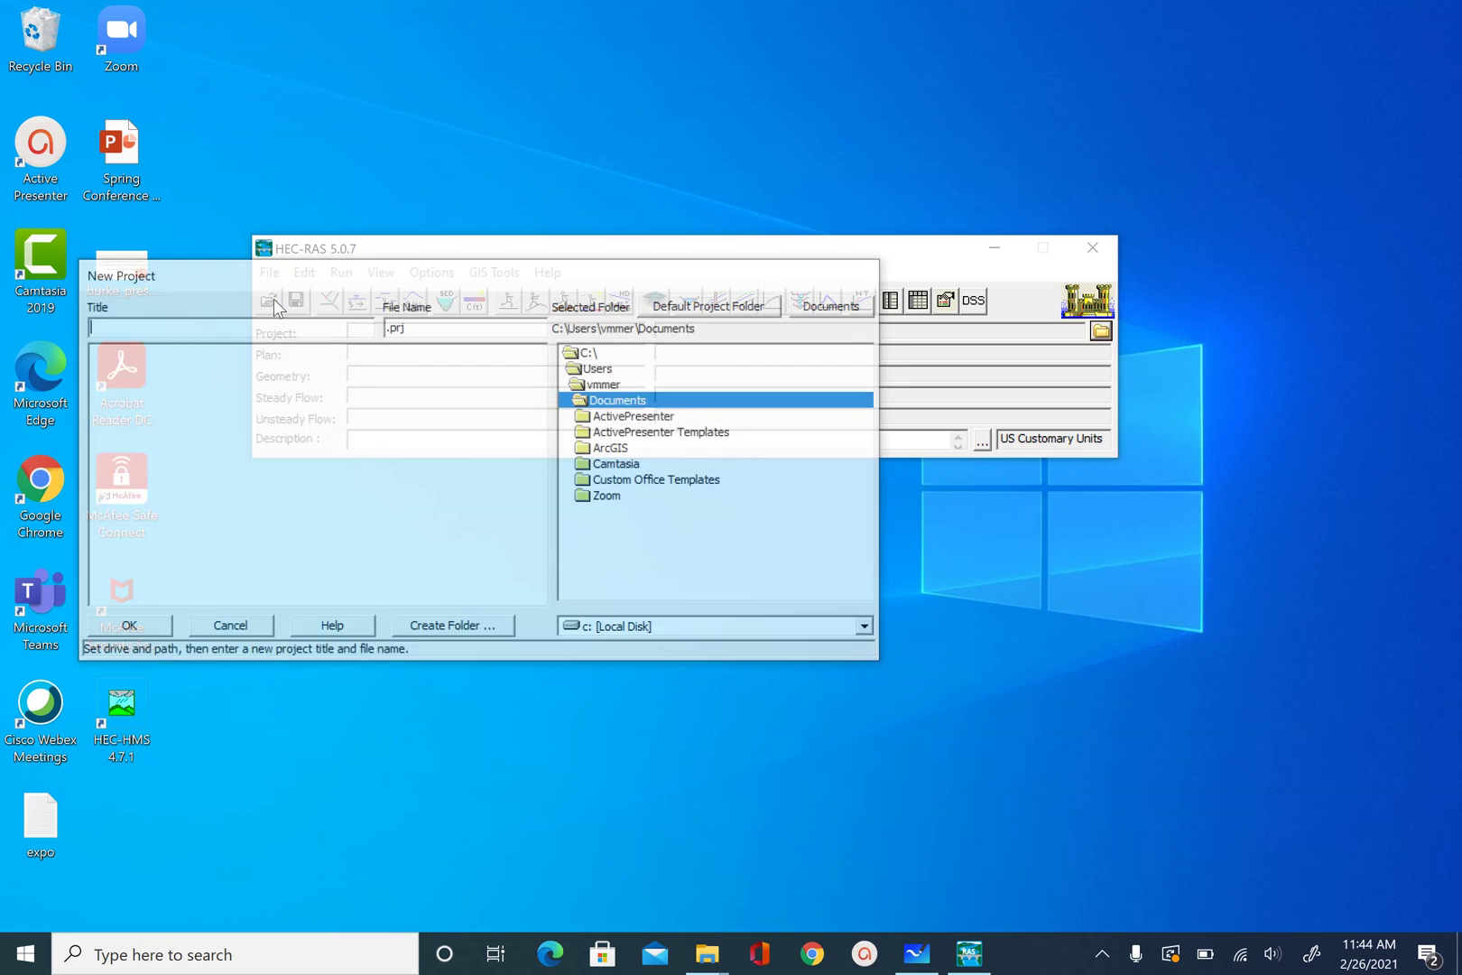
click(615, 355)
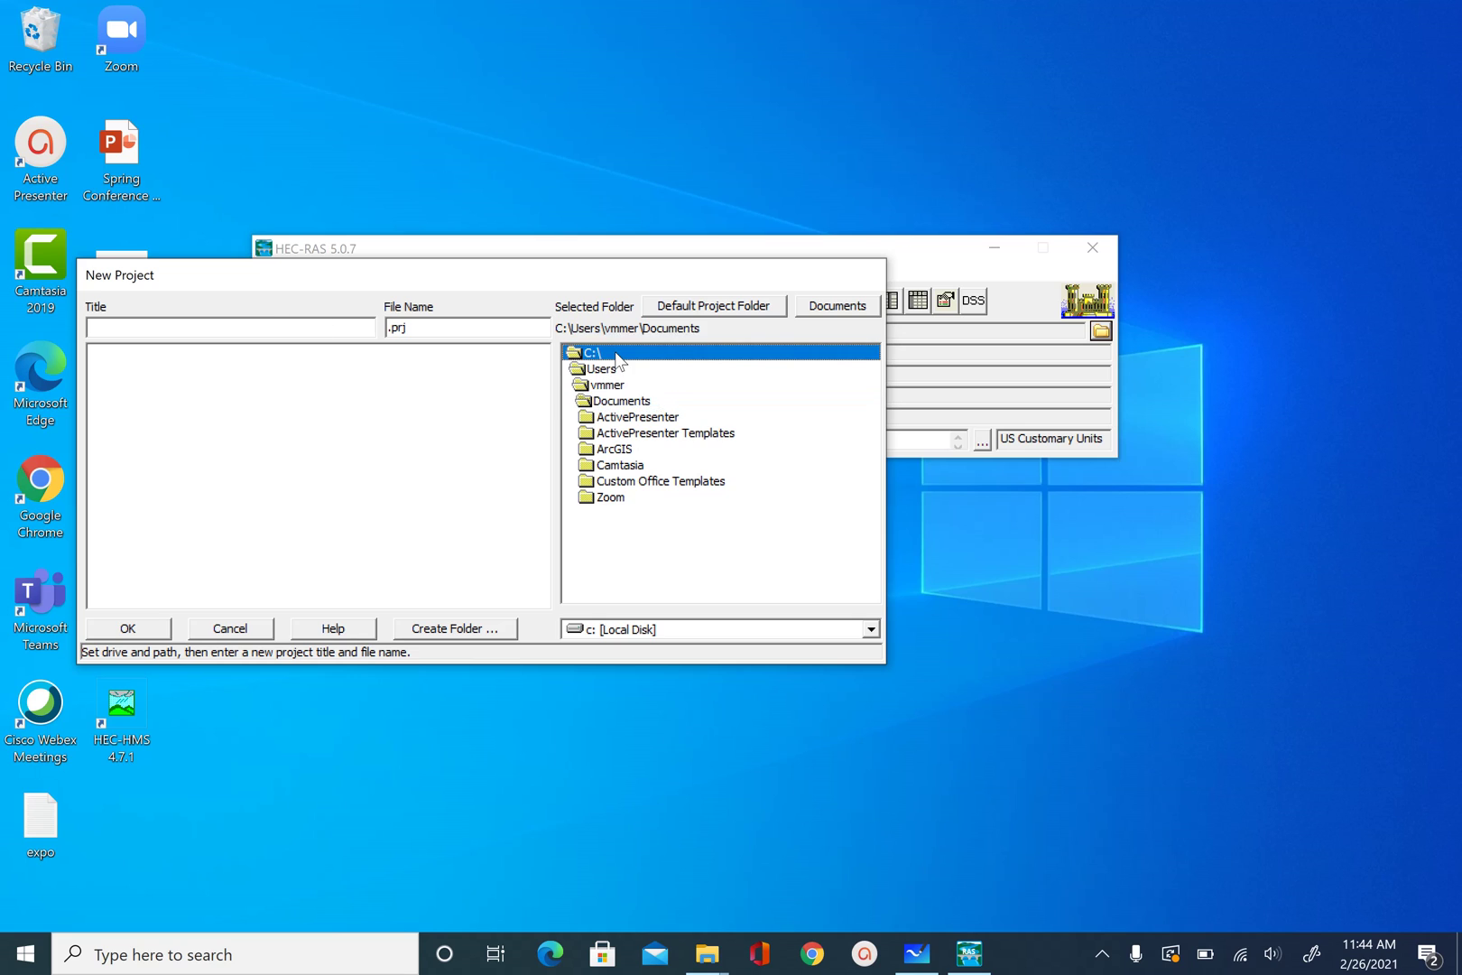
click(617, 358)
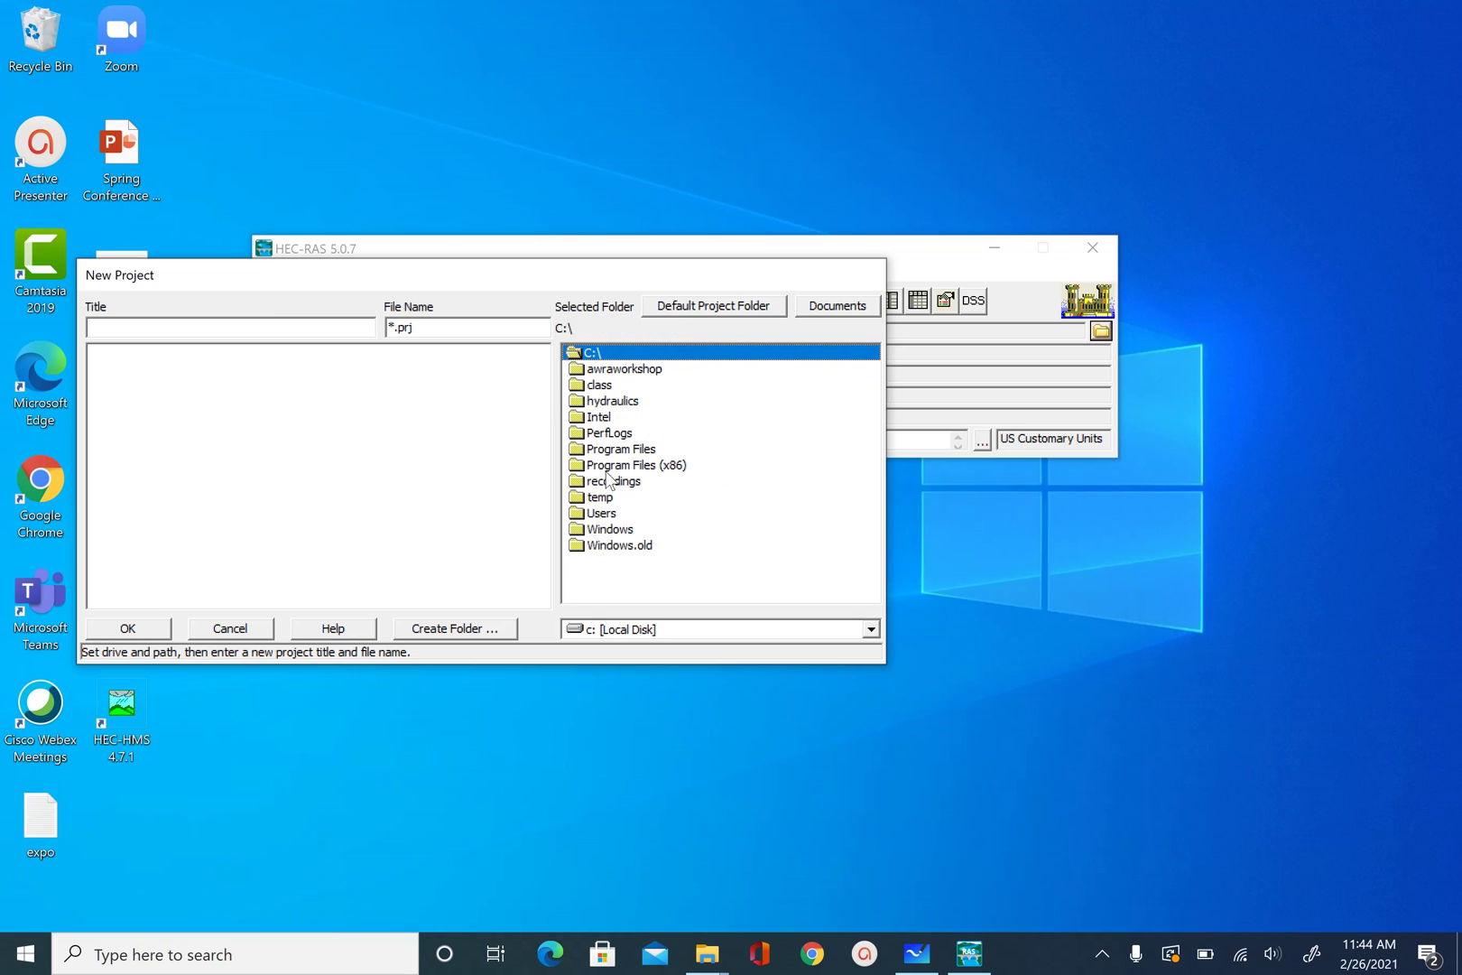
double_click(628, 383)
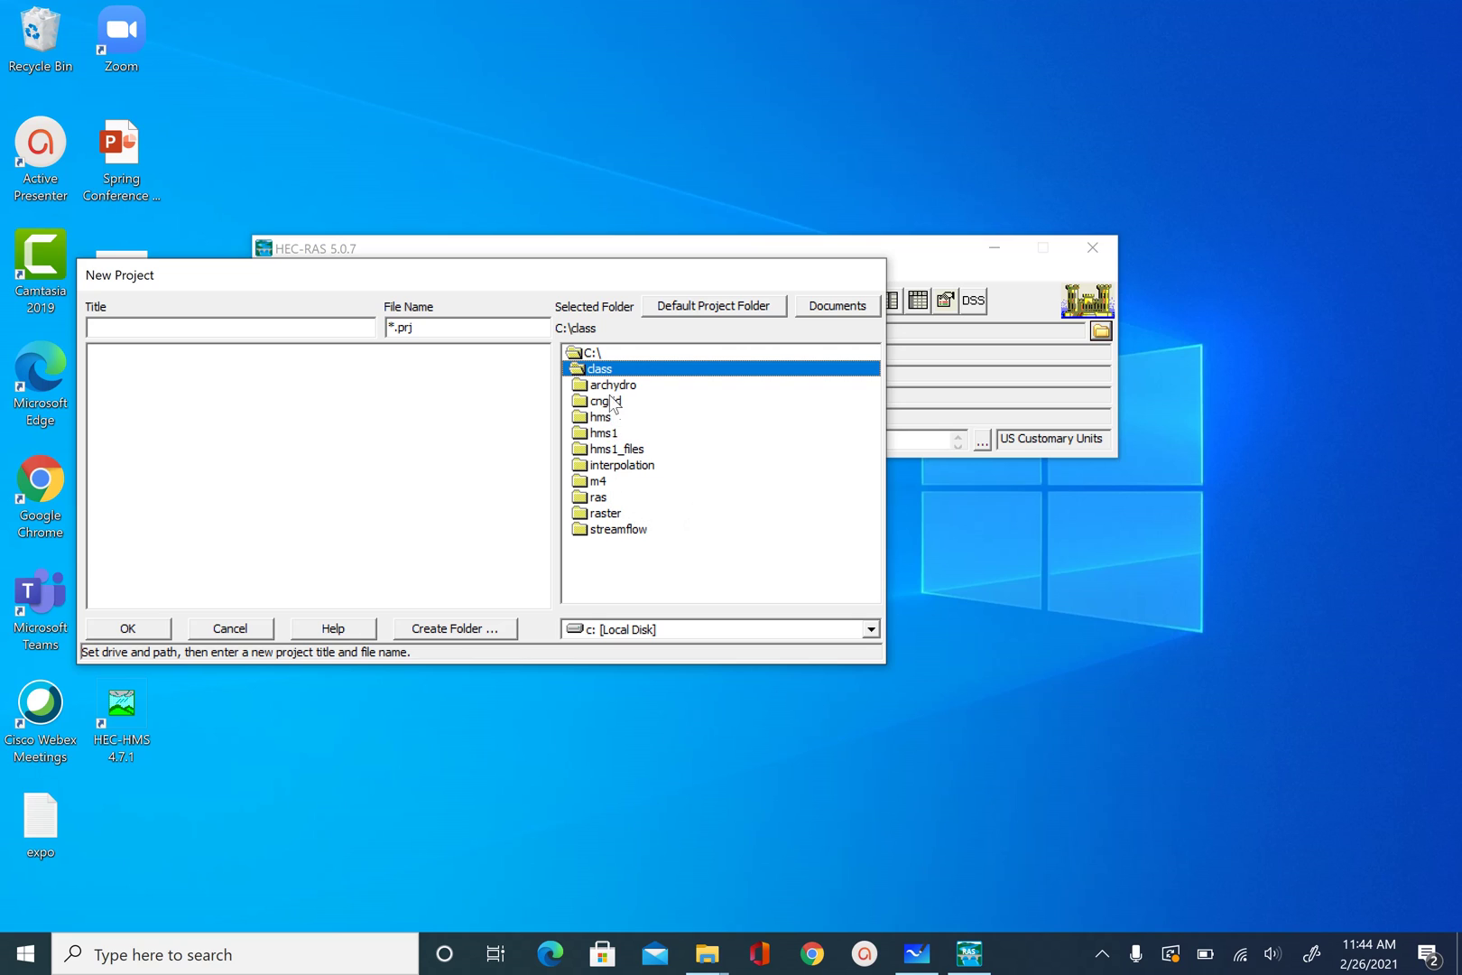
click(612, 502)
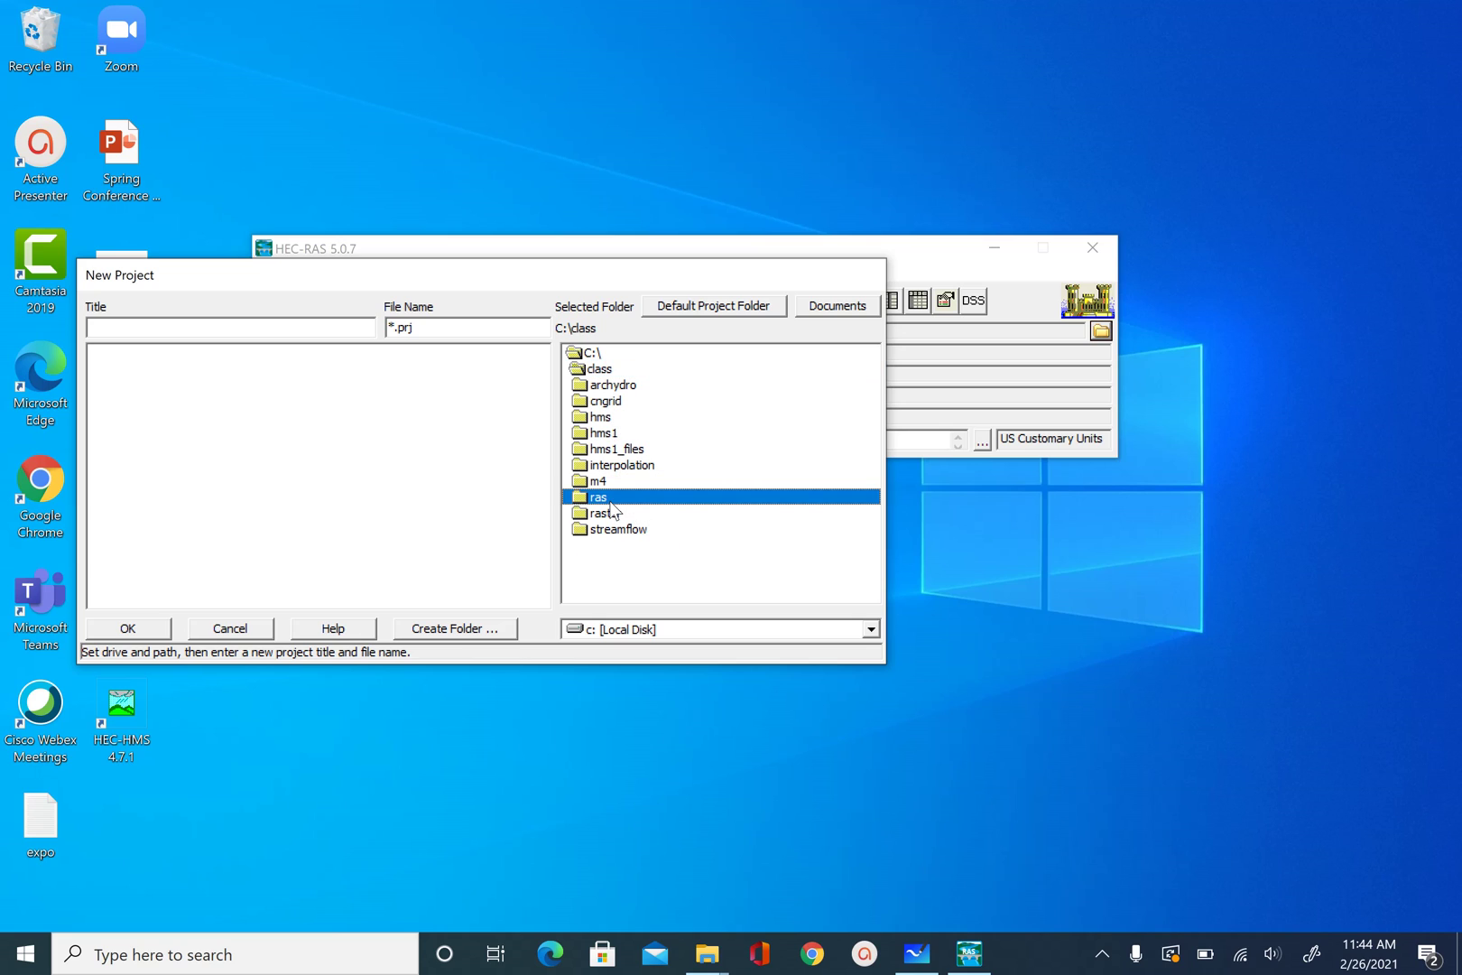
double_click(604, 499)
Title the new project wabash, accept its creation in US Customary Units, and save it
click(268, 328)
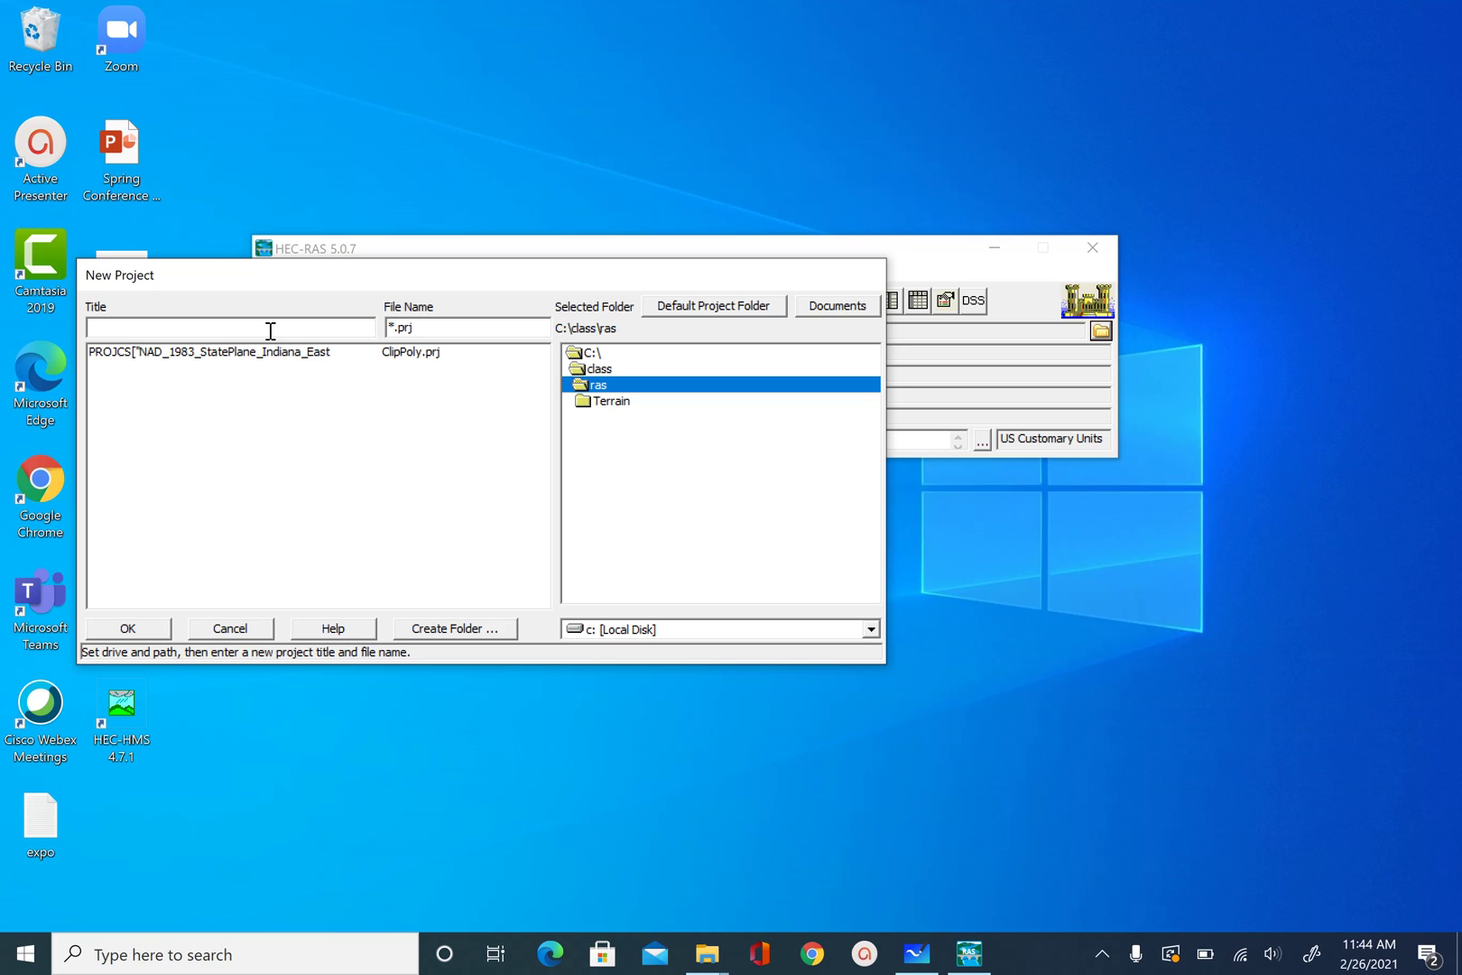
text(wabash)
click(138, 635)
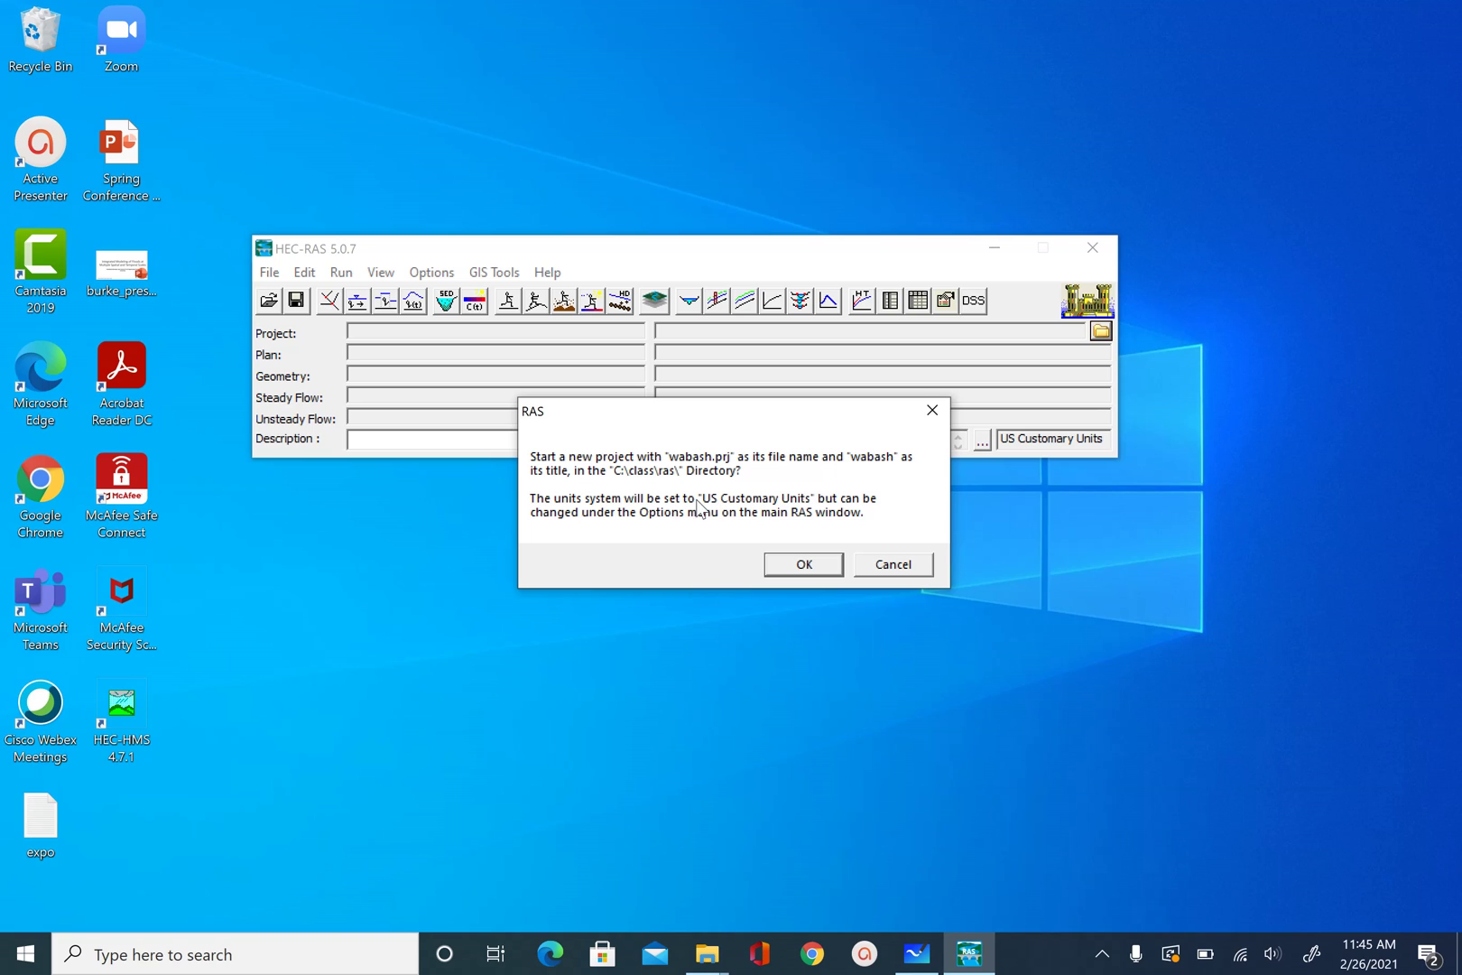
click(813, 562)
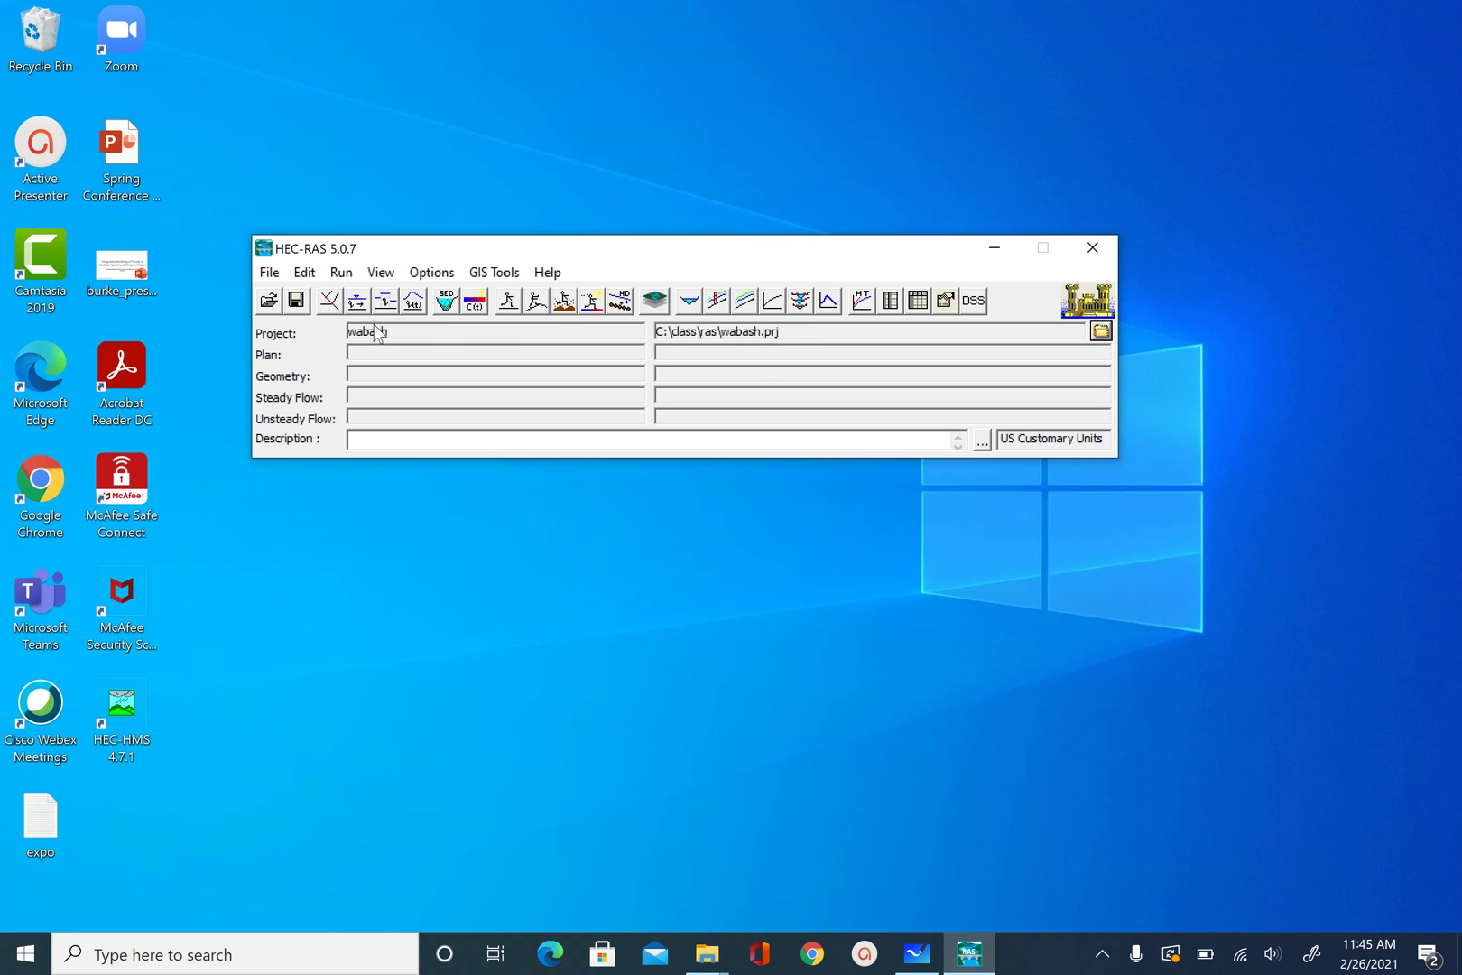
click(298, 306)
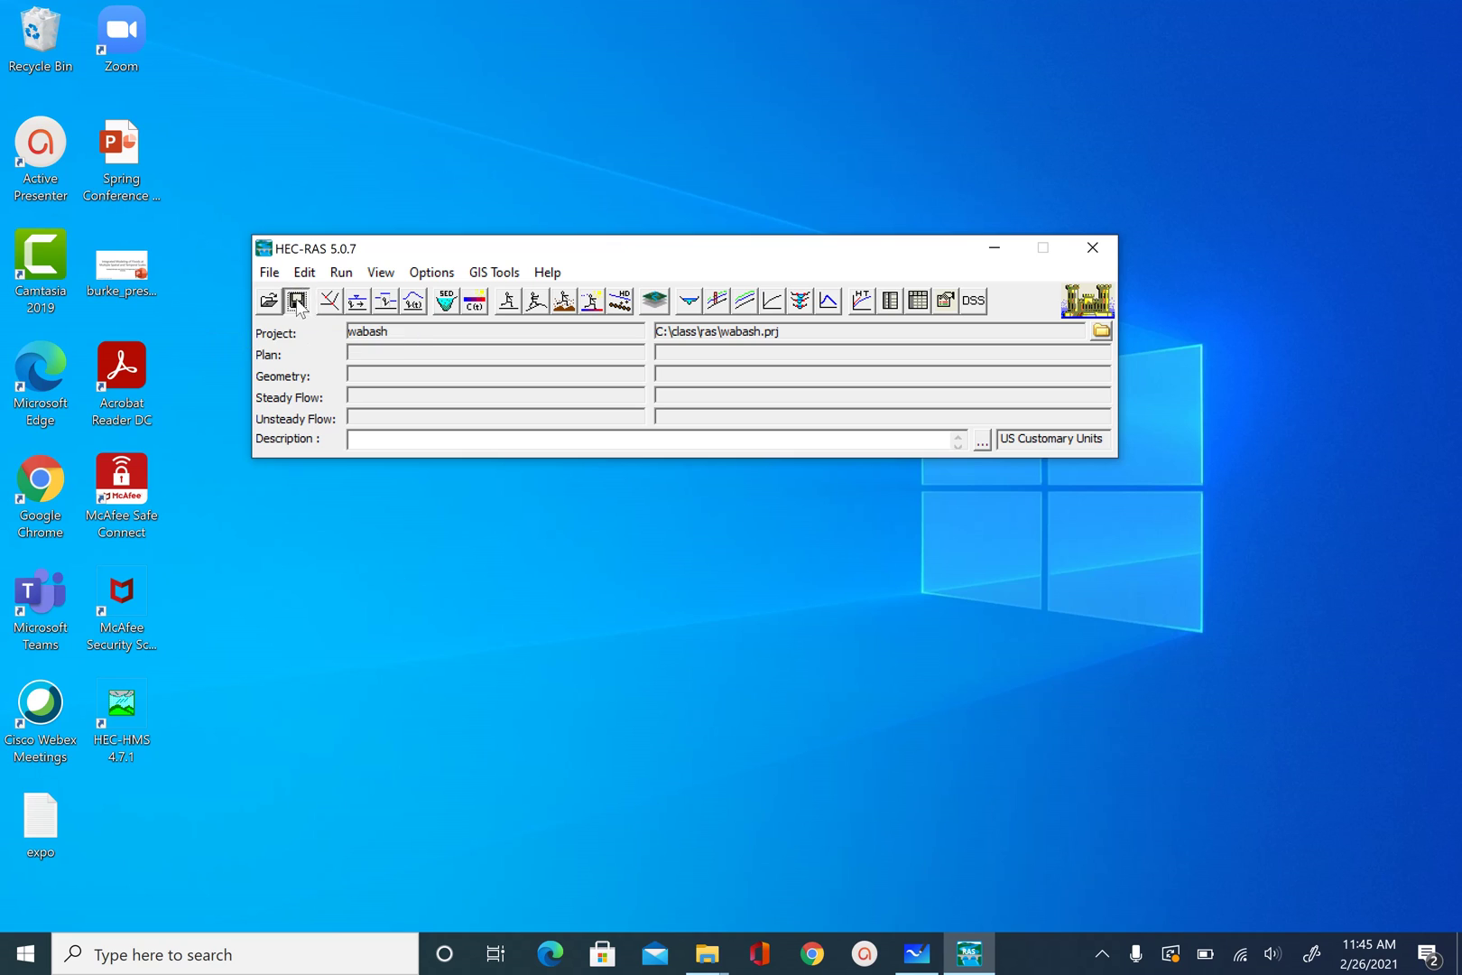
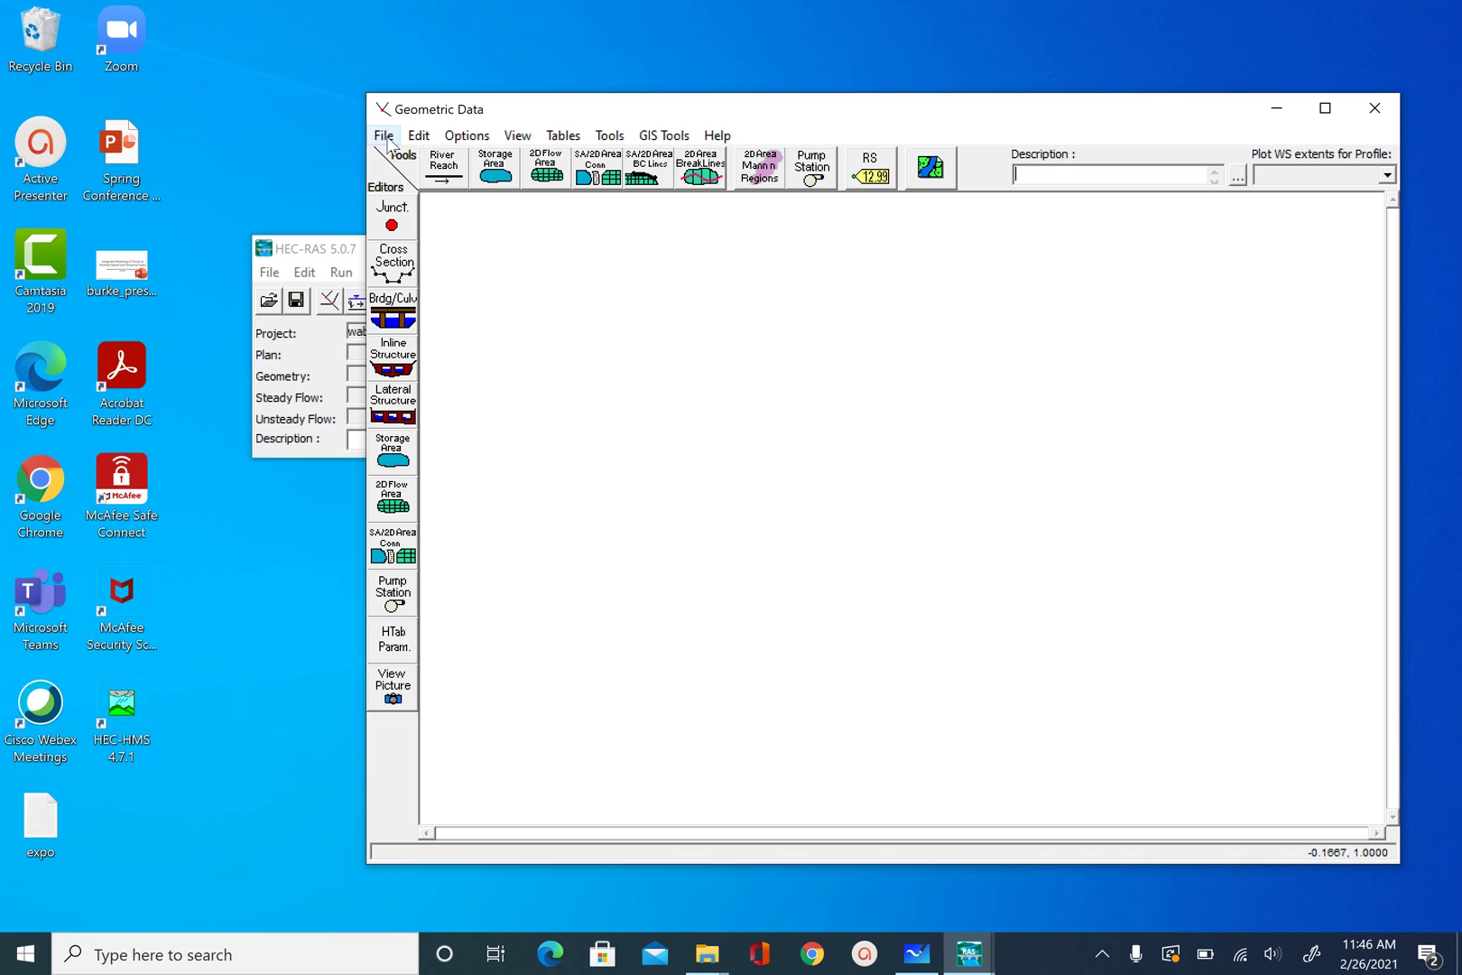
Save the geometry data under the title wabash, close the geometry editor, and save the project
click(384, 136)
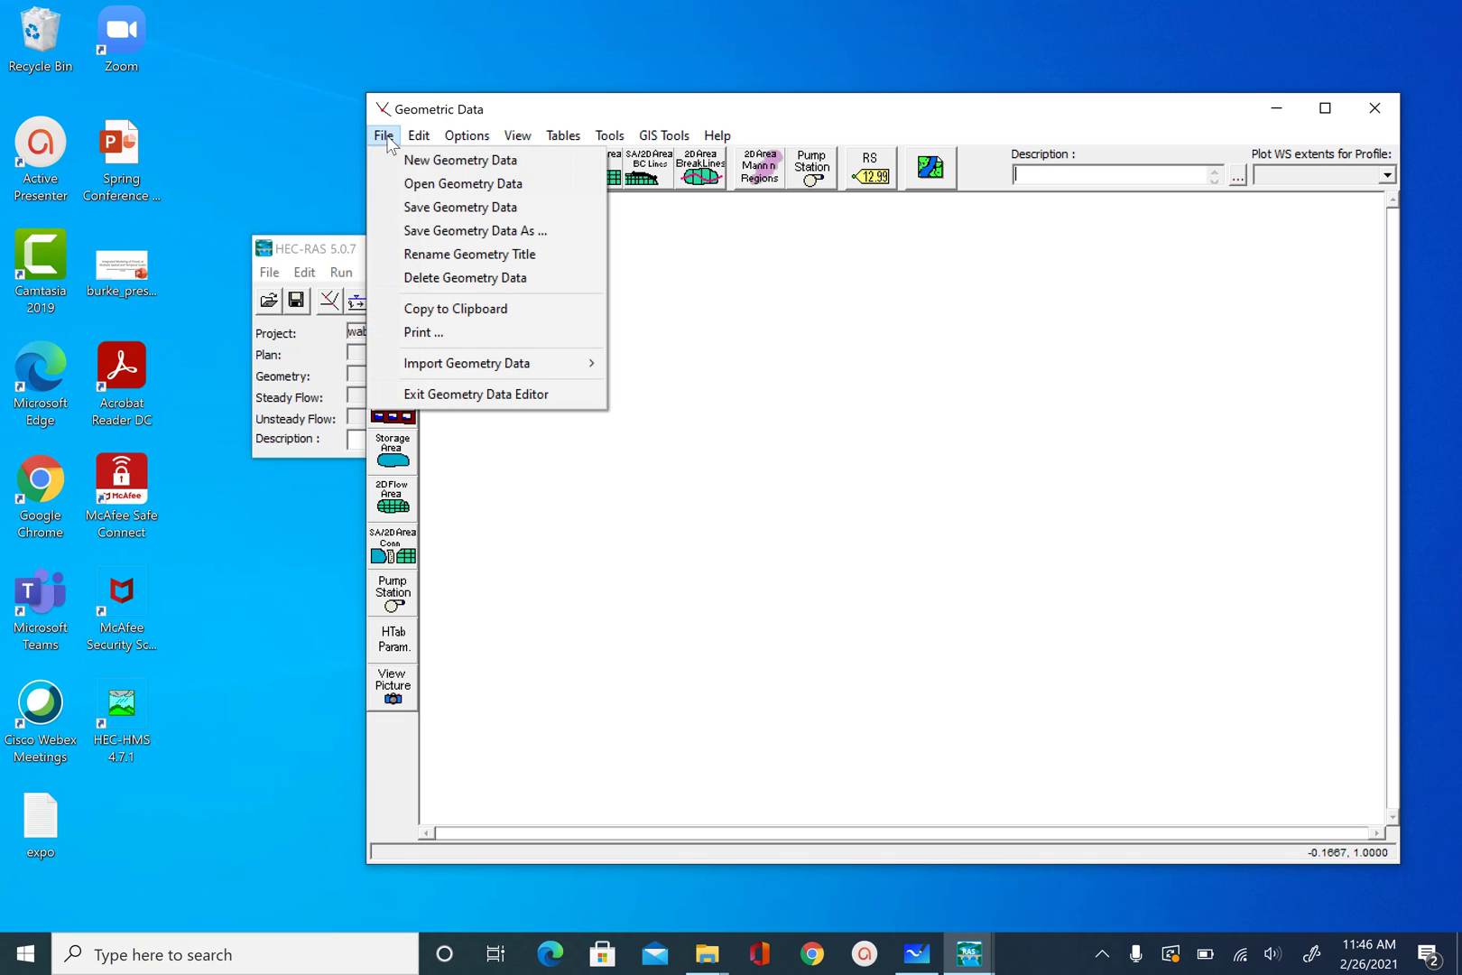
click(441, 232)
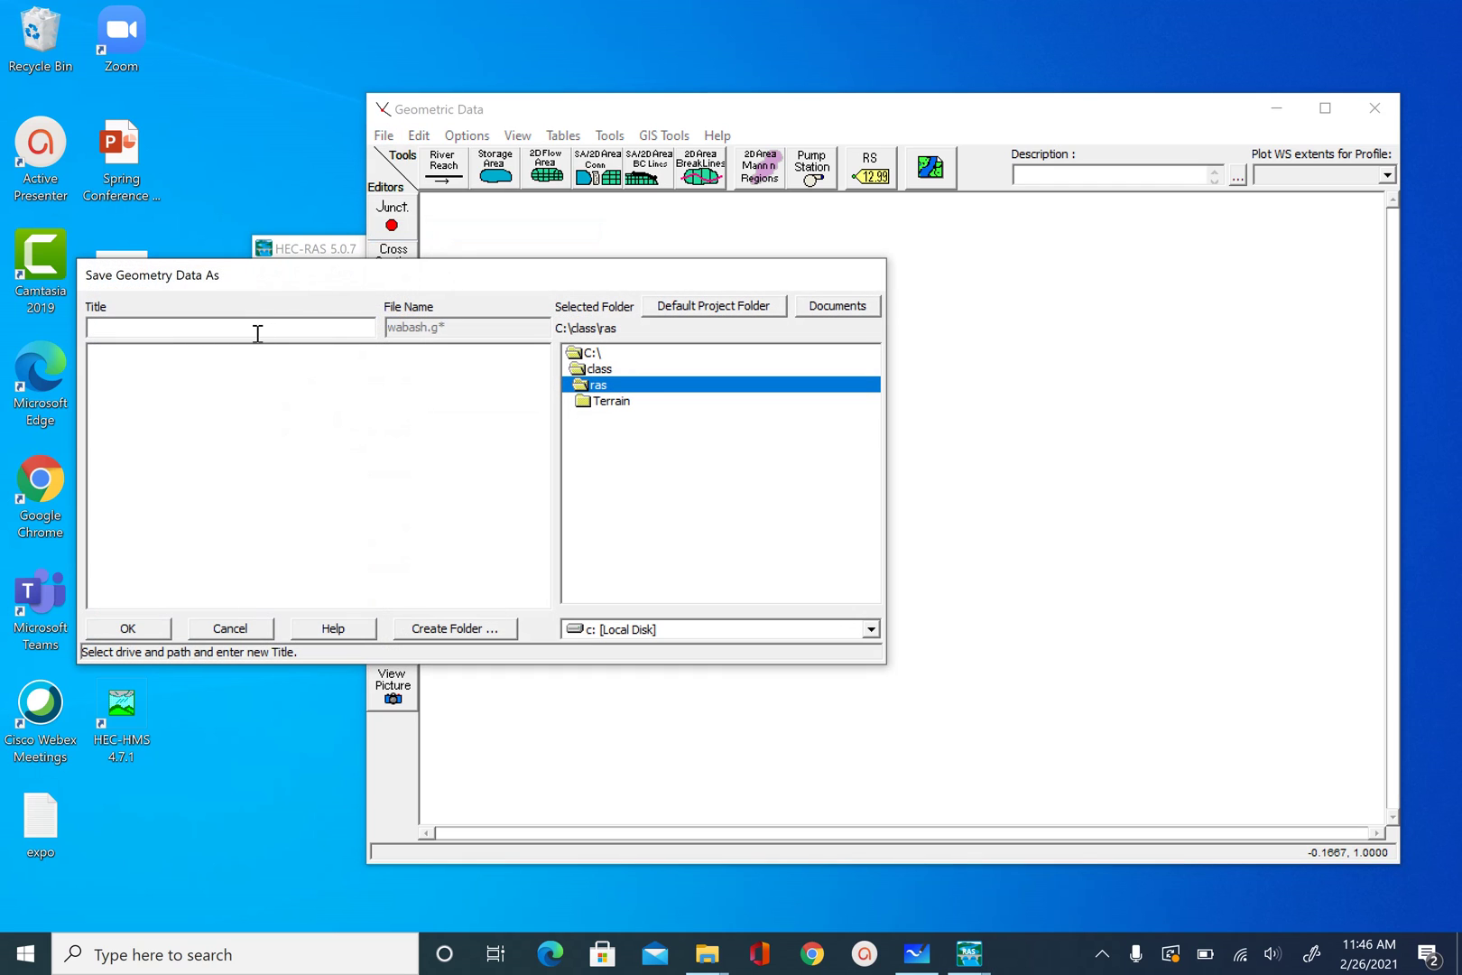
text(wabash)
click(127, 632)
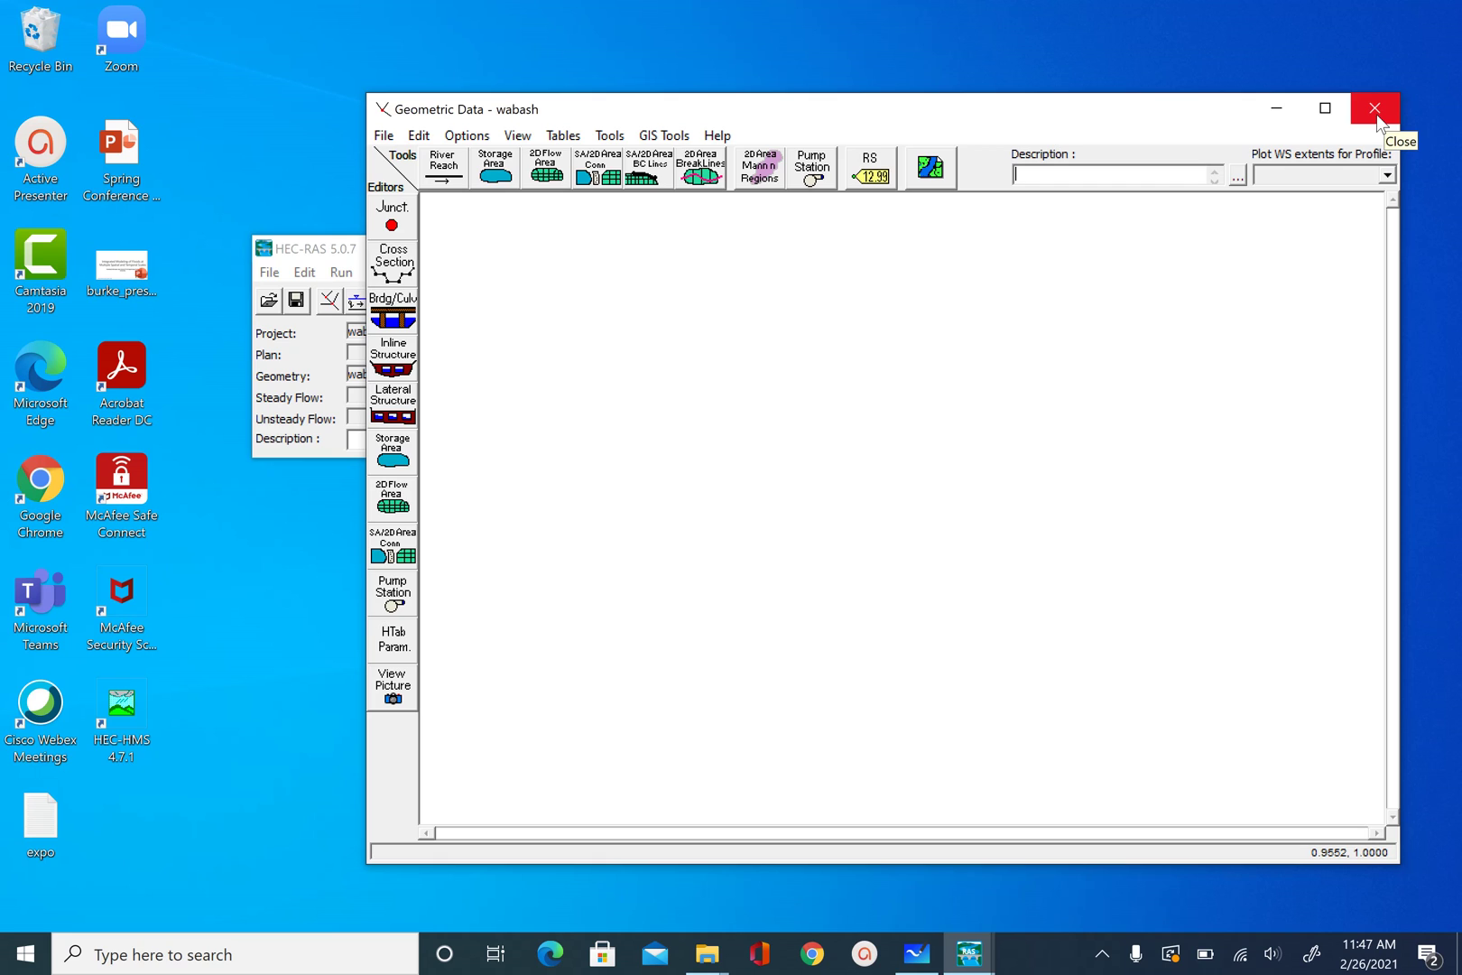
click(1375, 110)
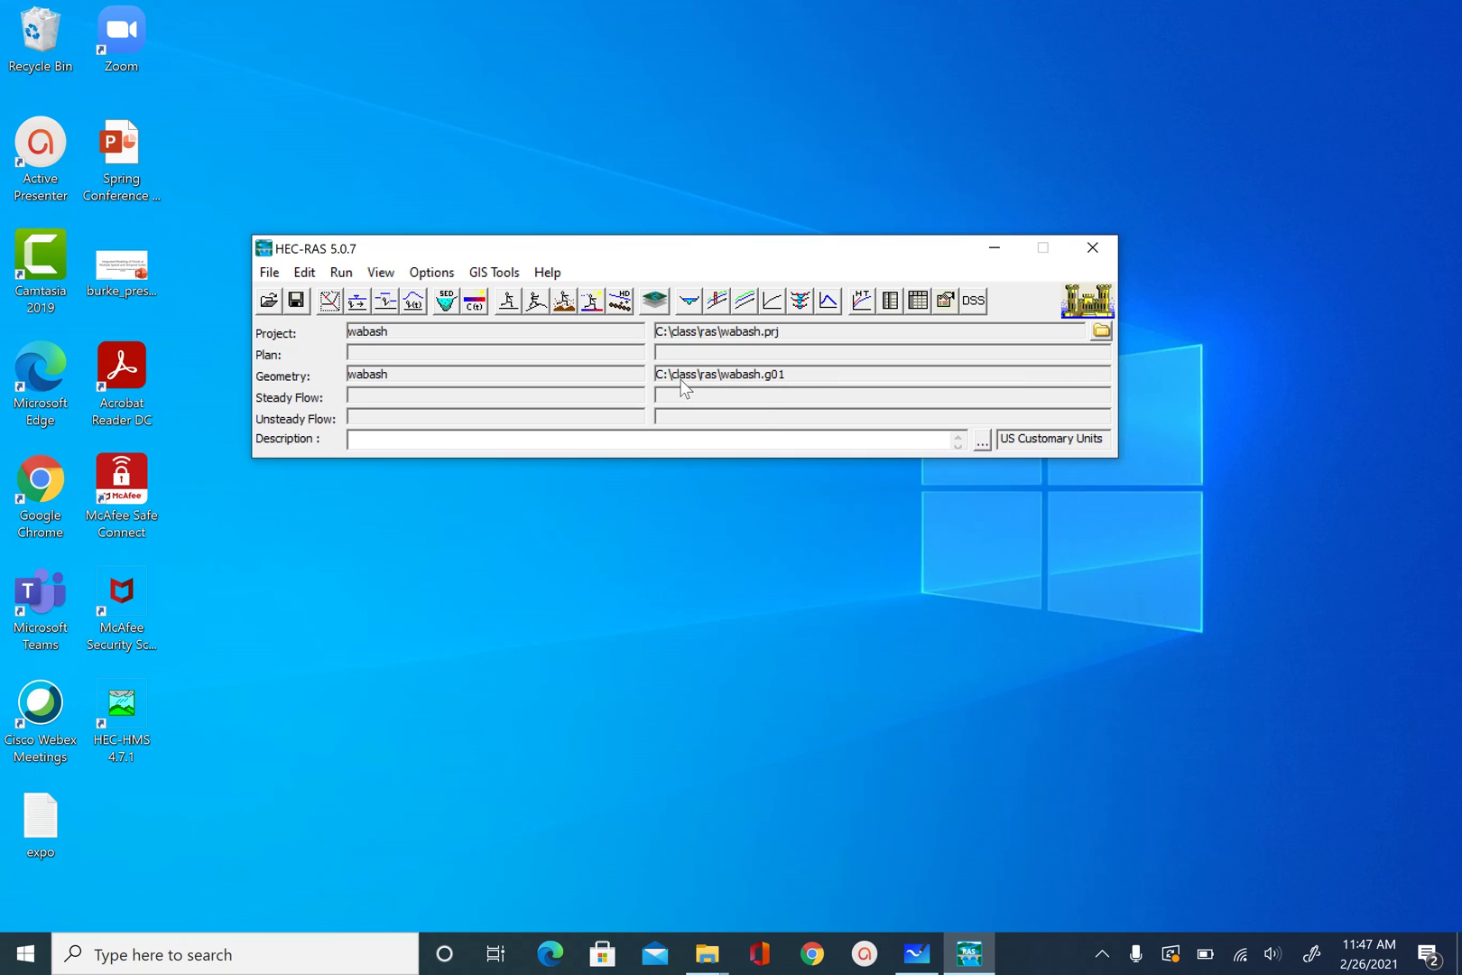
click(298, 306)
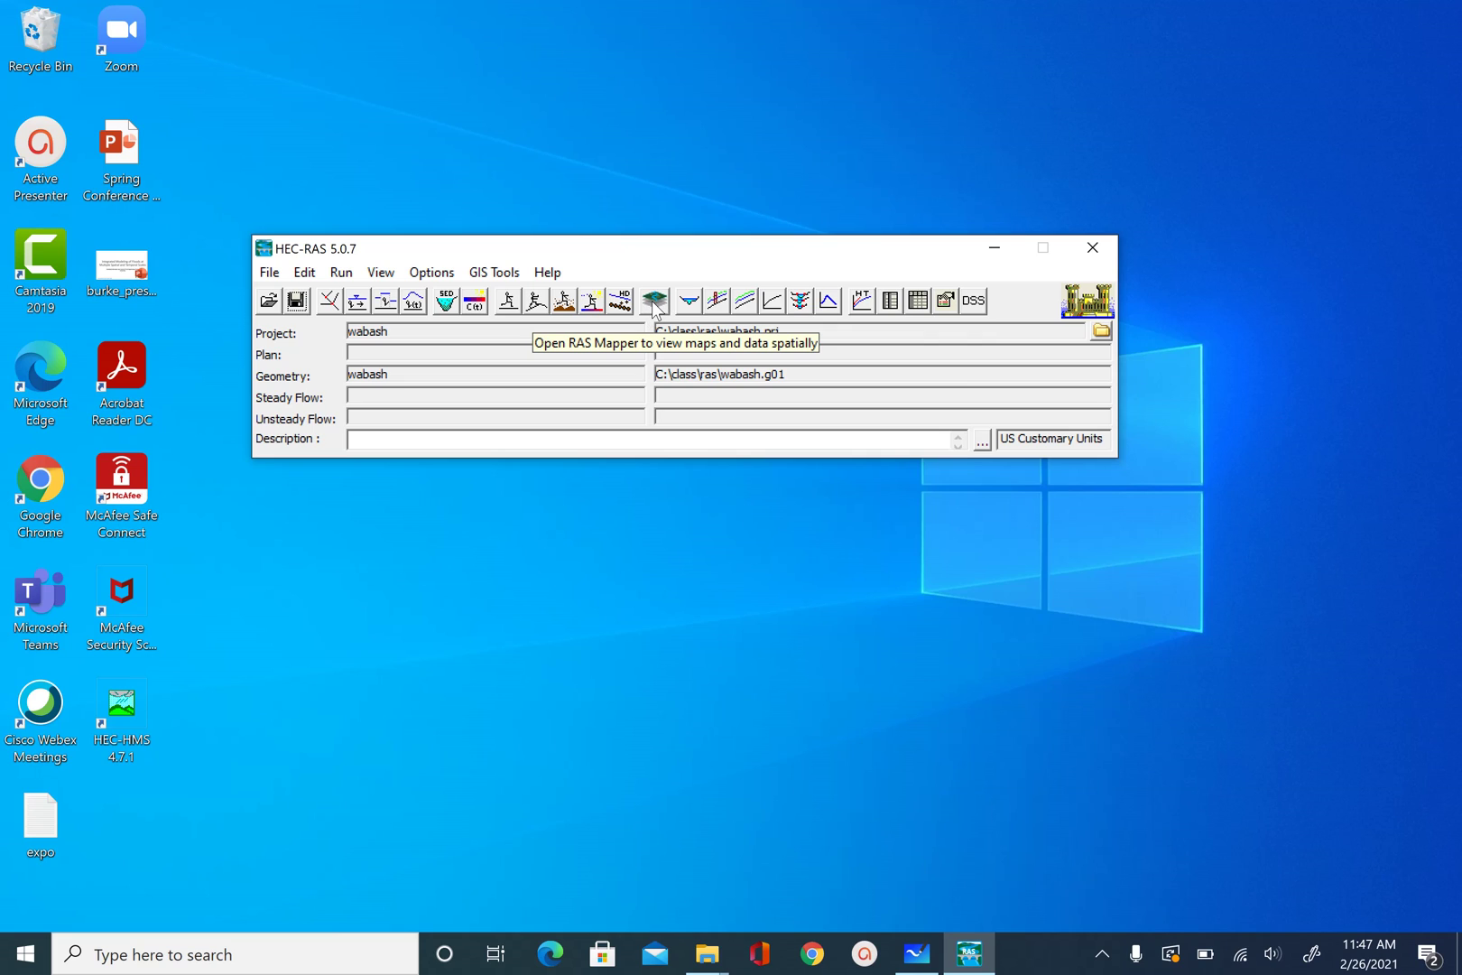
Open RAS Mapper and set the project's projection from the file ClipPoly.prj in C:\class\ras
click(653, 300)
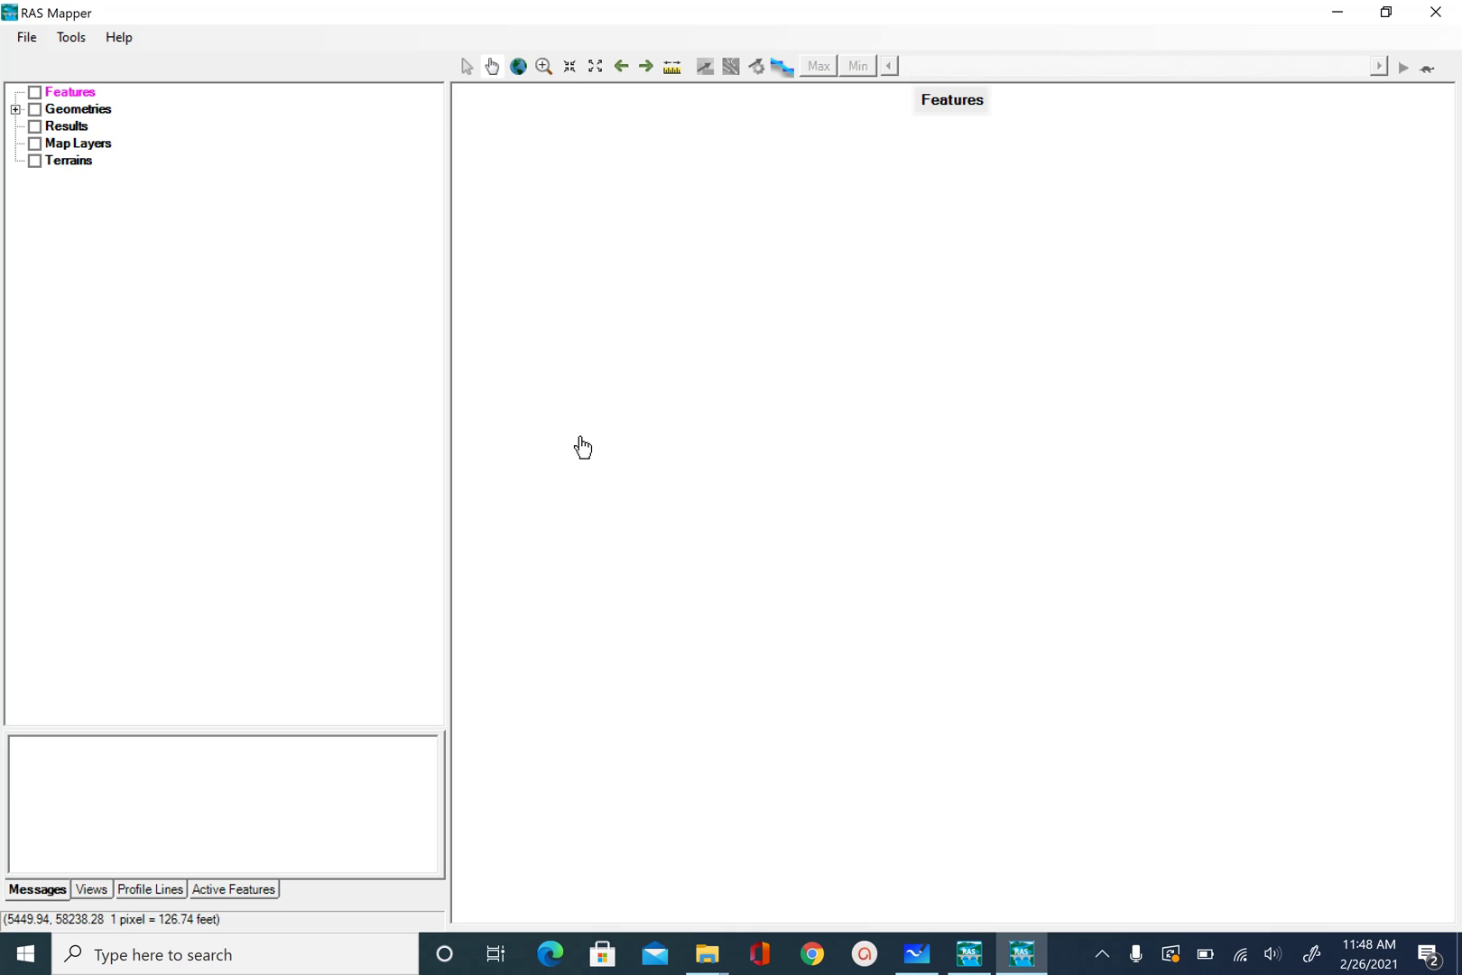
click(72, 38)
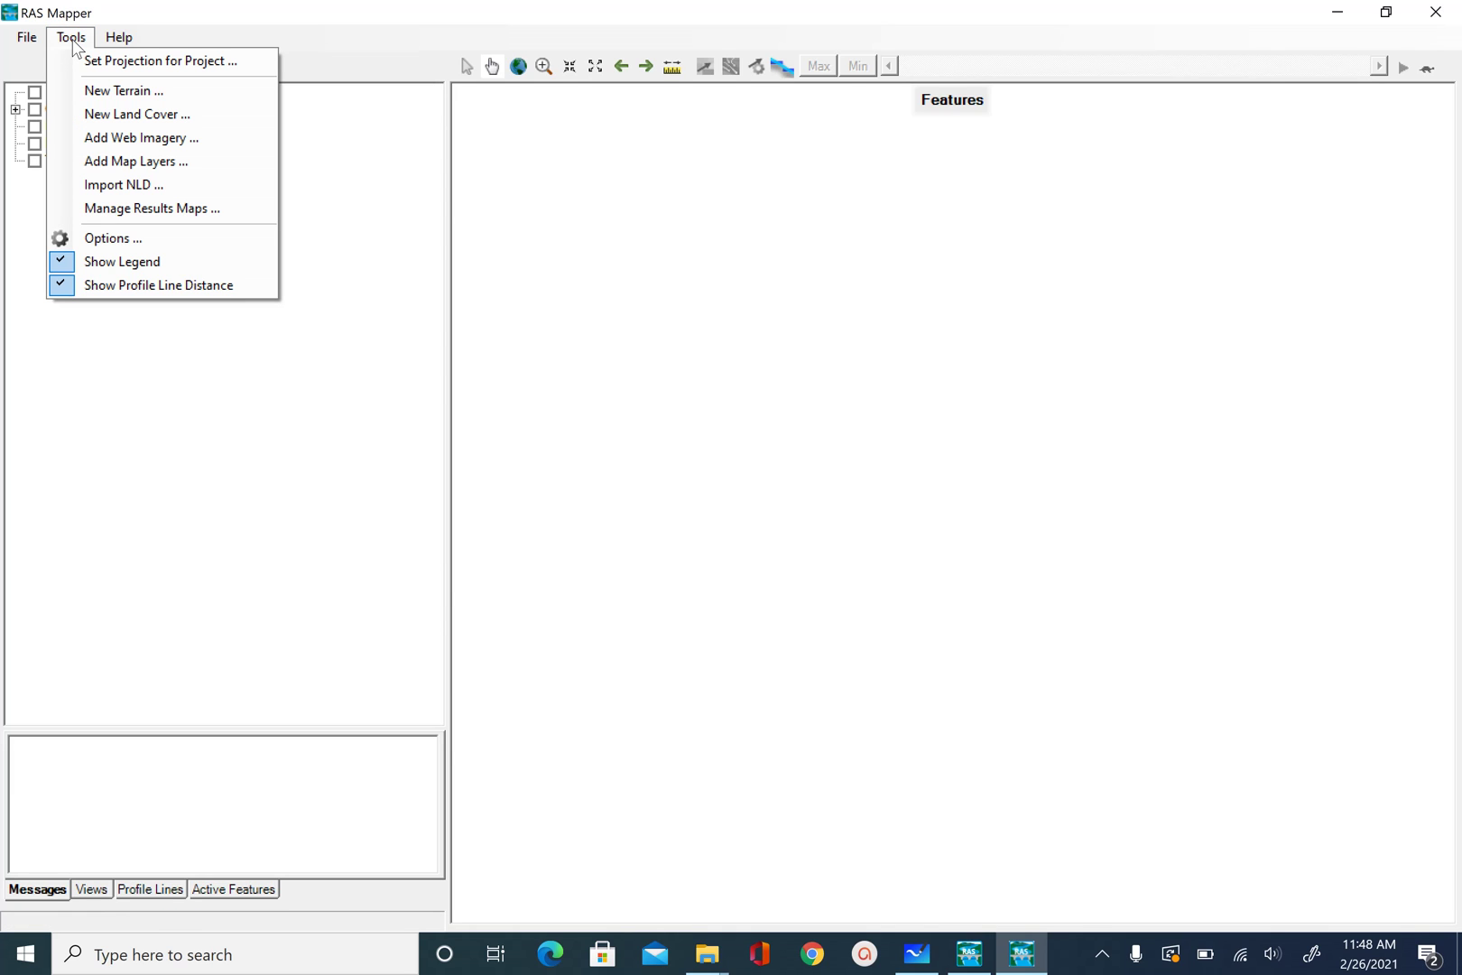
click(140, 65)
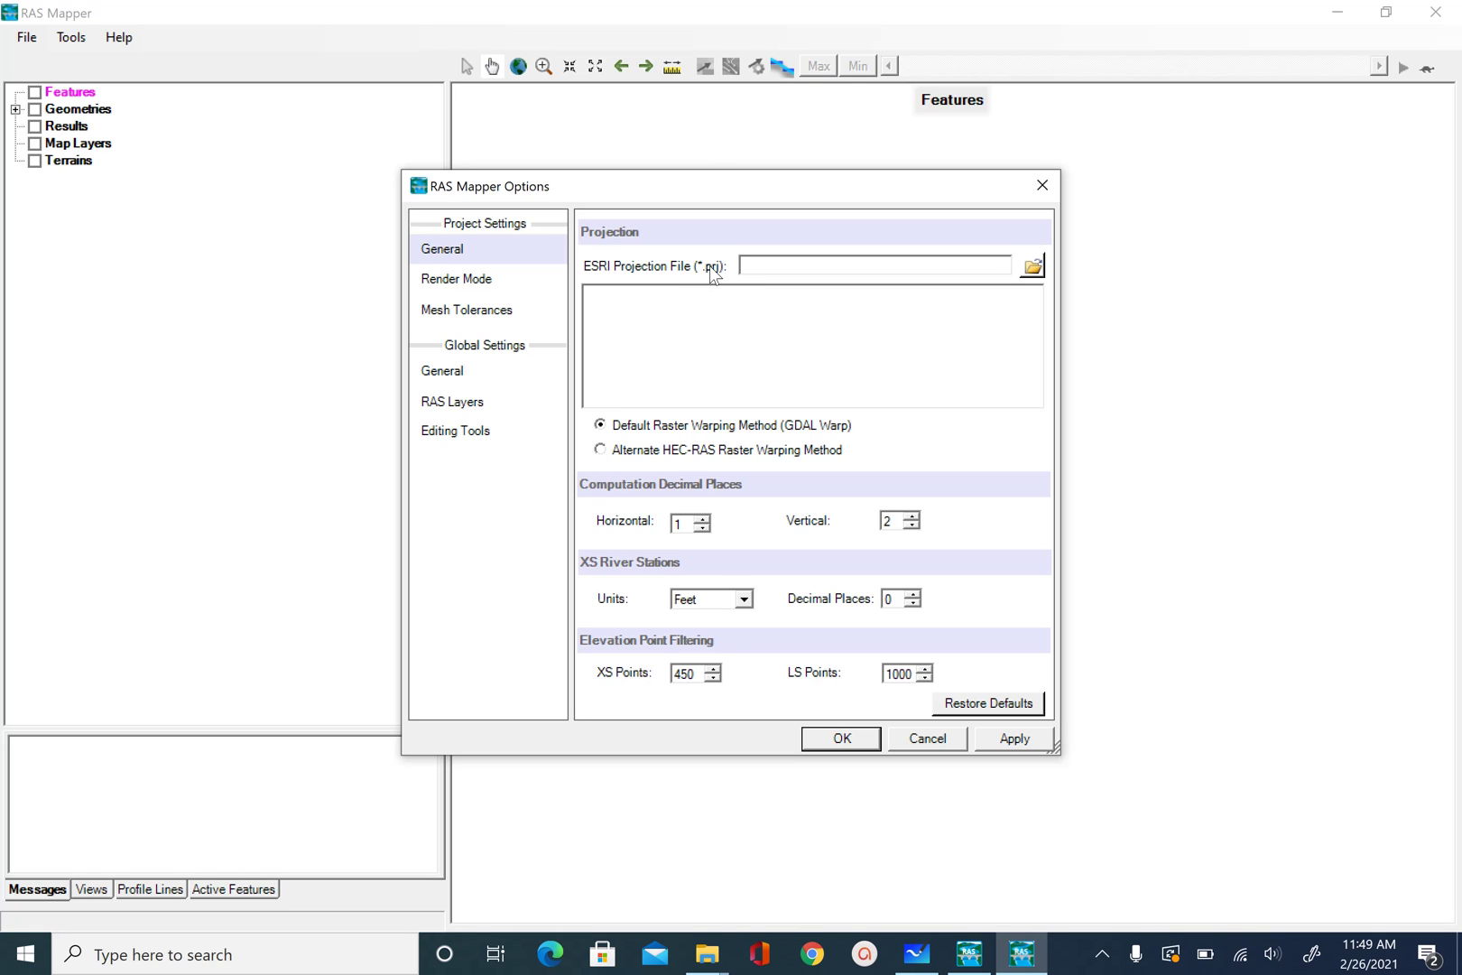
click(1034, 266)
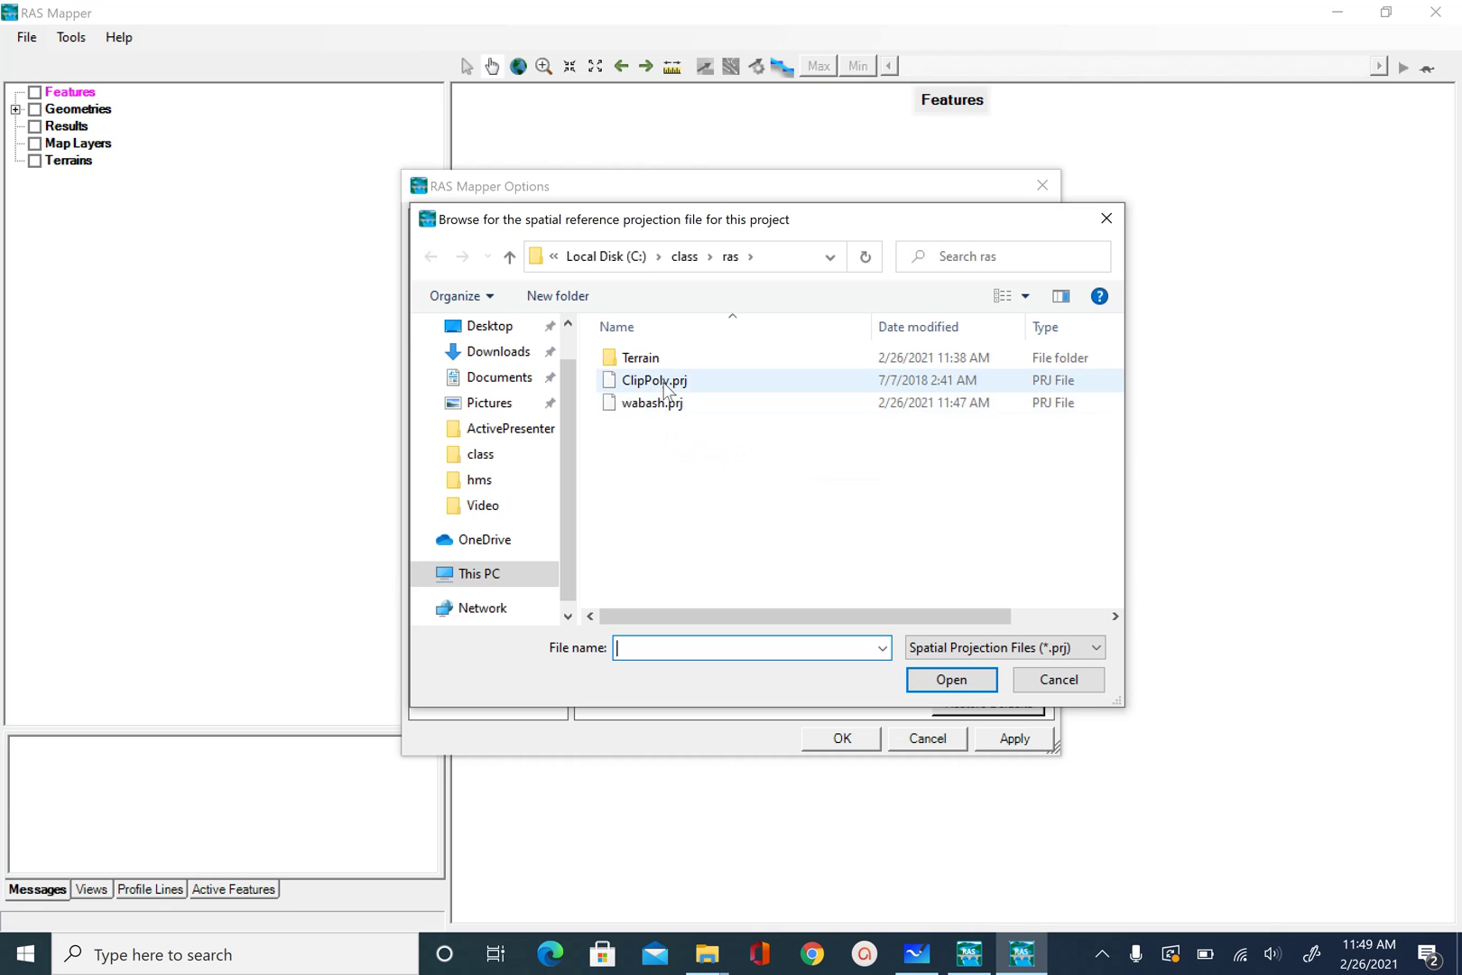
click(667, 386)
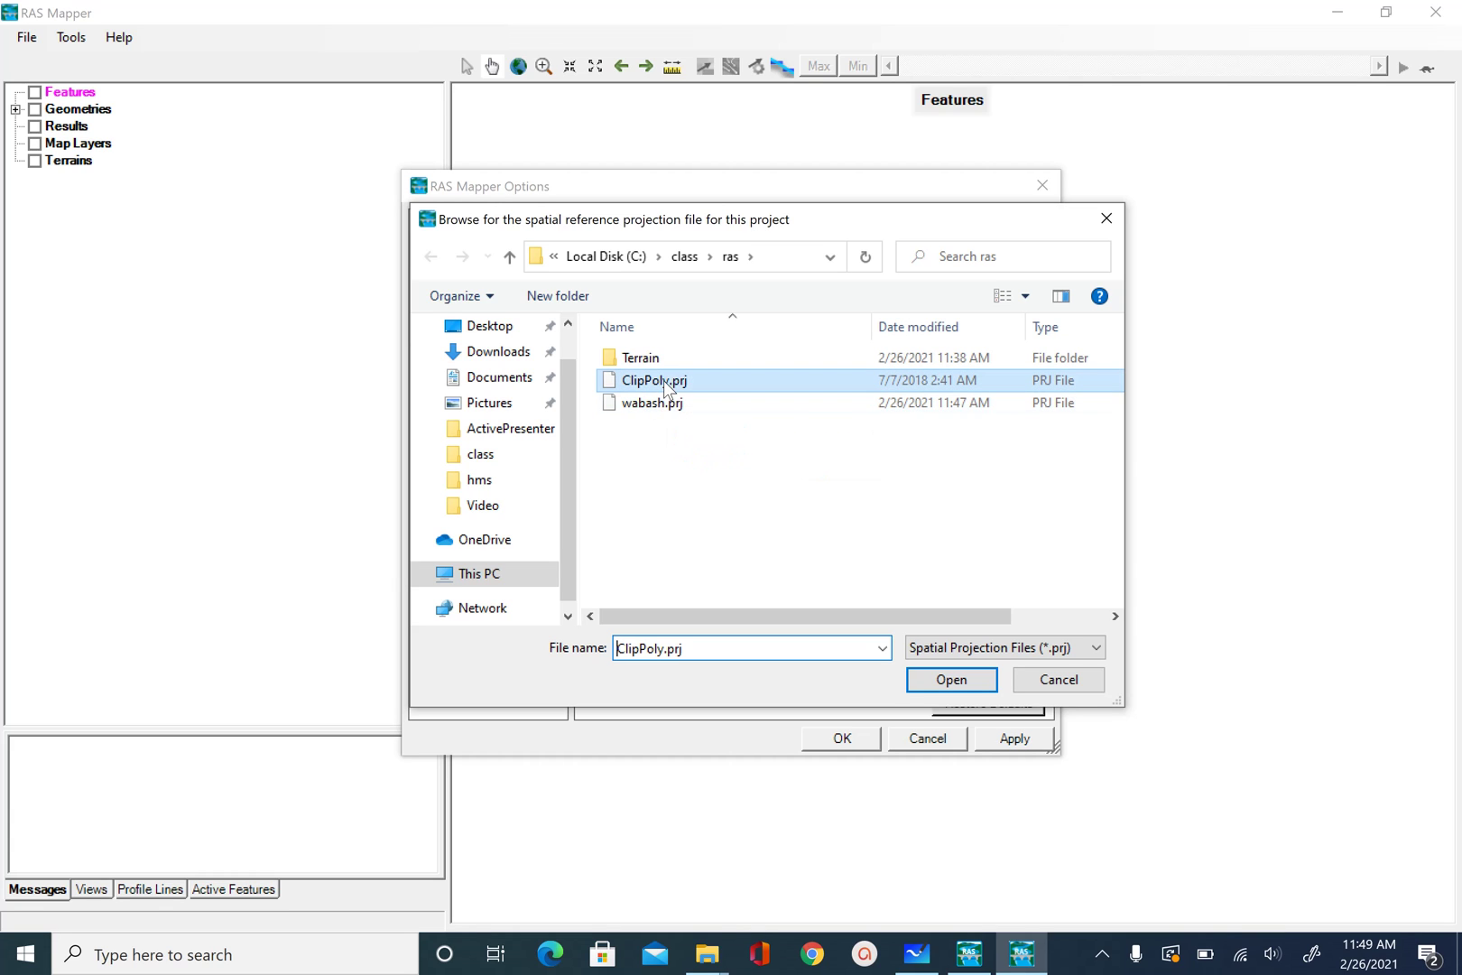
click(957, 686)
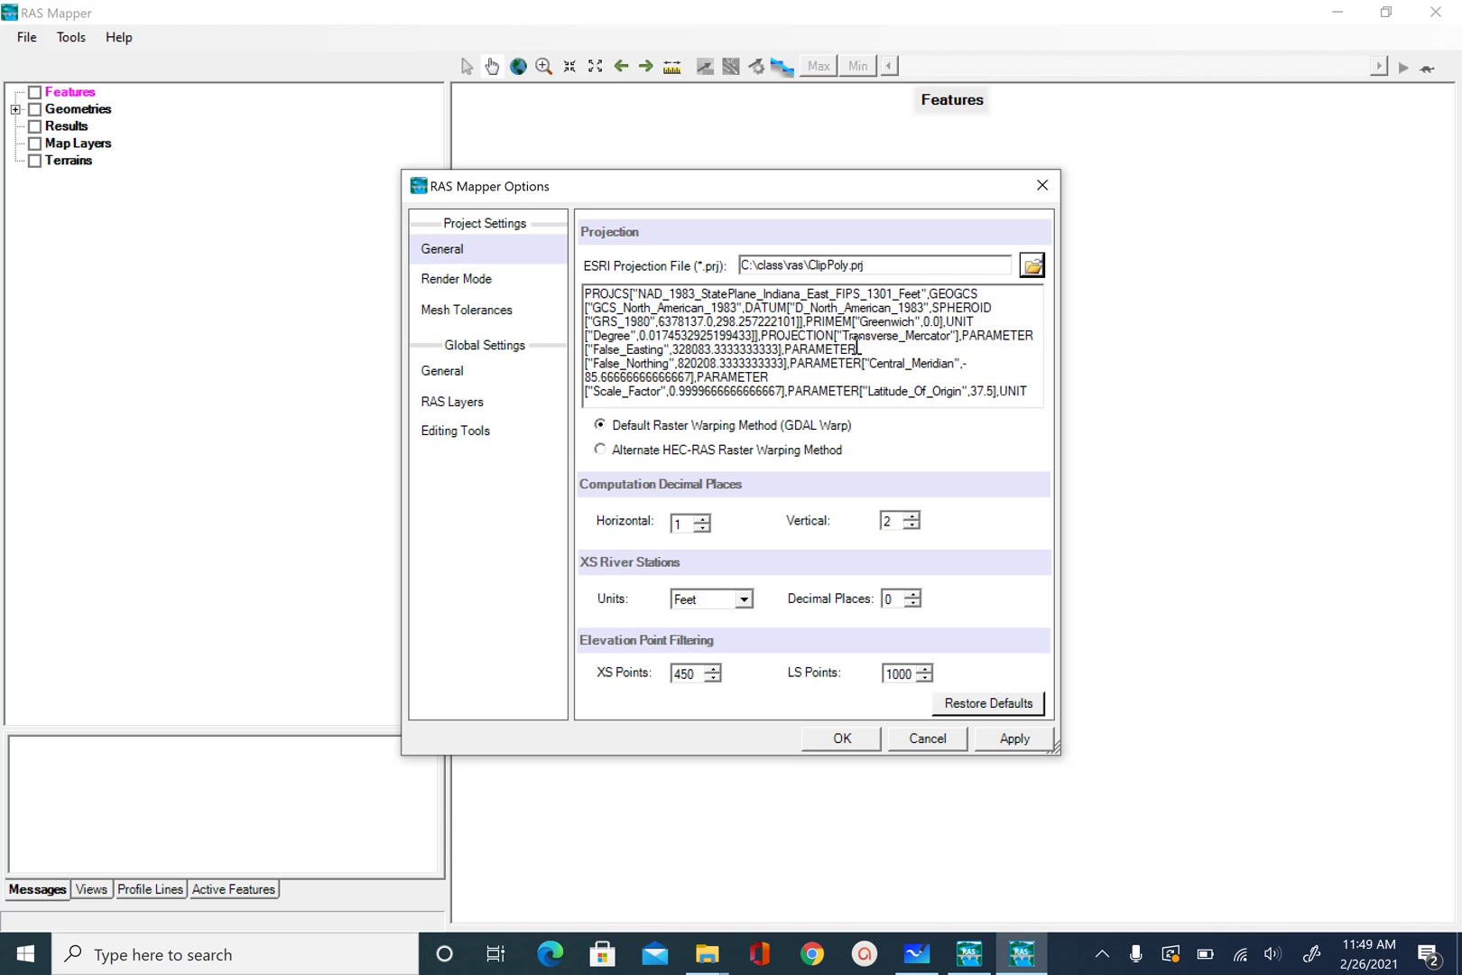
click(1009, 741)
click(841, 740)
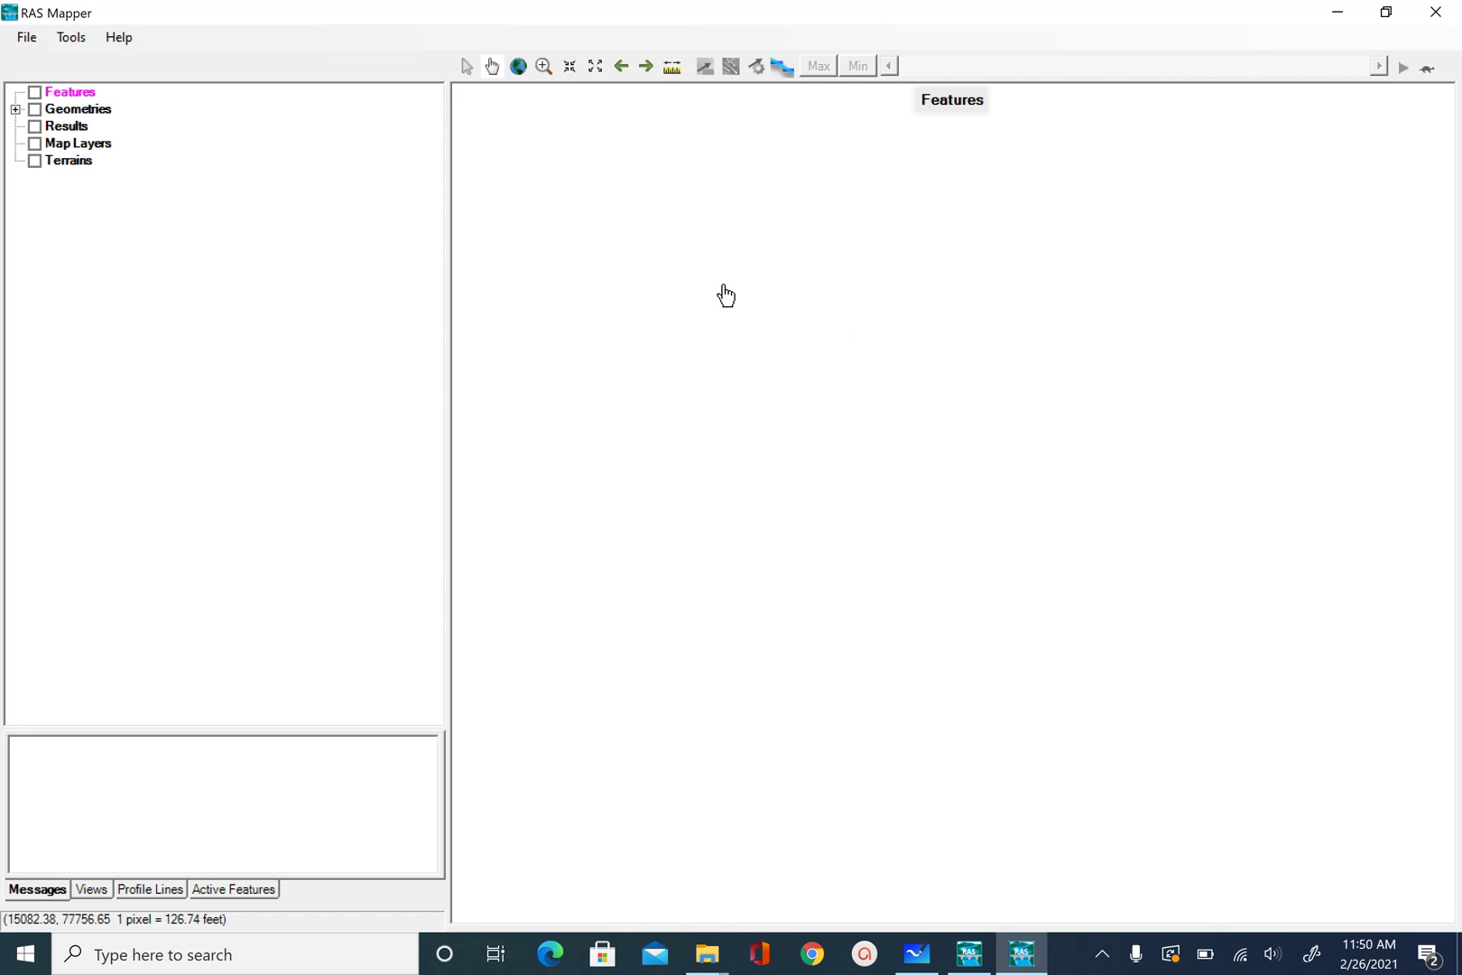
Start a new terrain layer and add the raster Terrain.wab_tip30.tif from the Terrain folder as its input
click(80, 38)
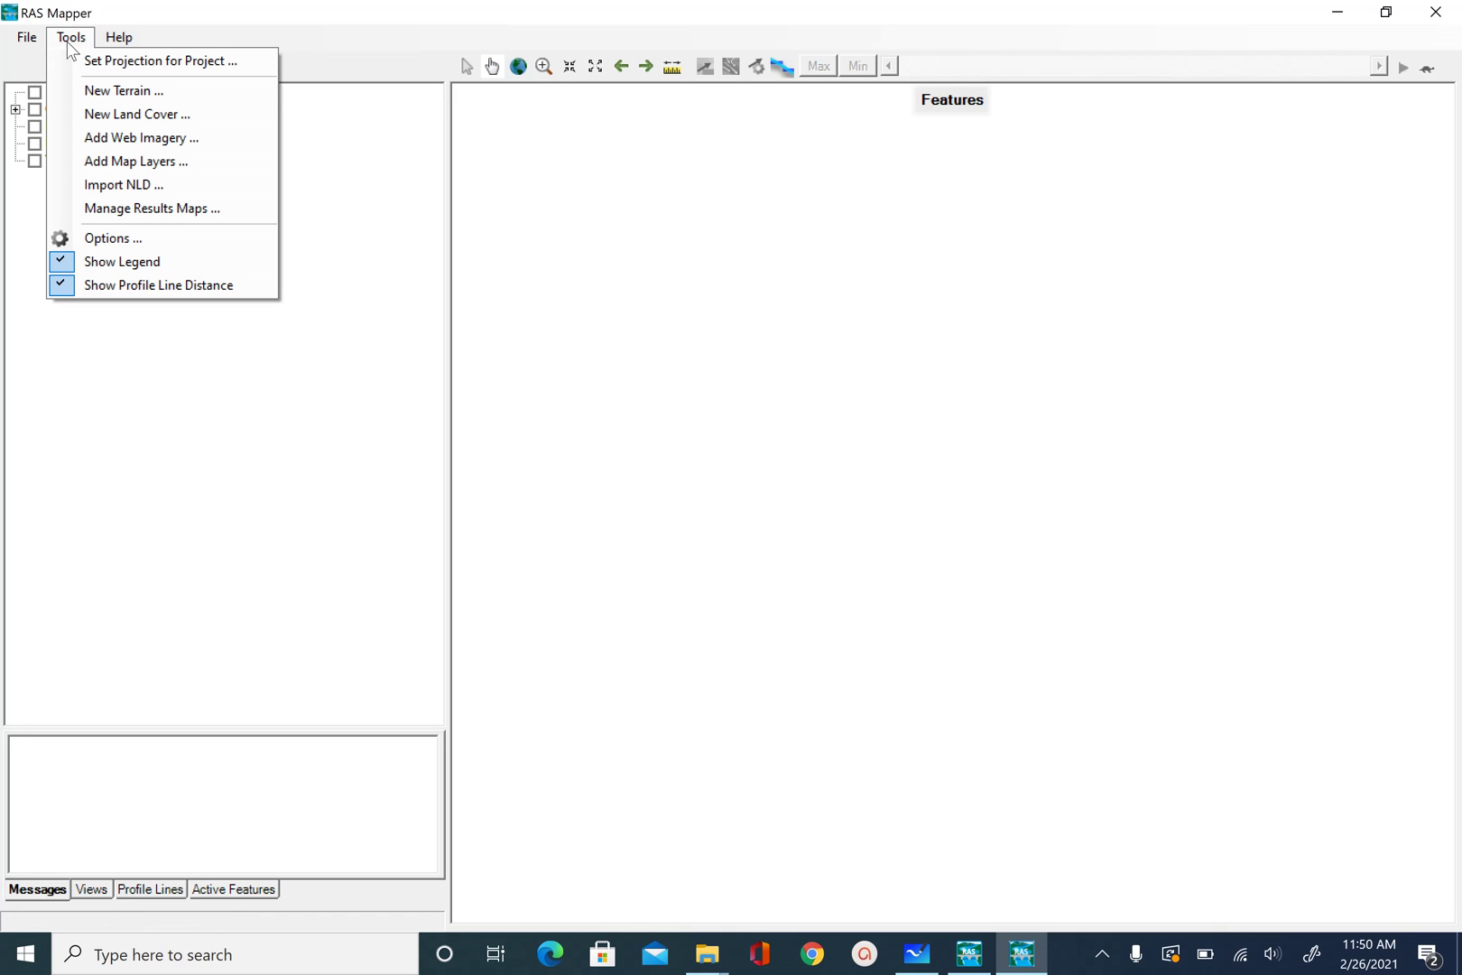
click(159, 101)
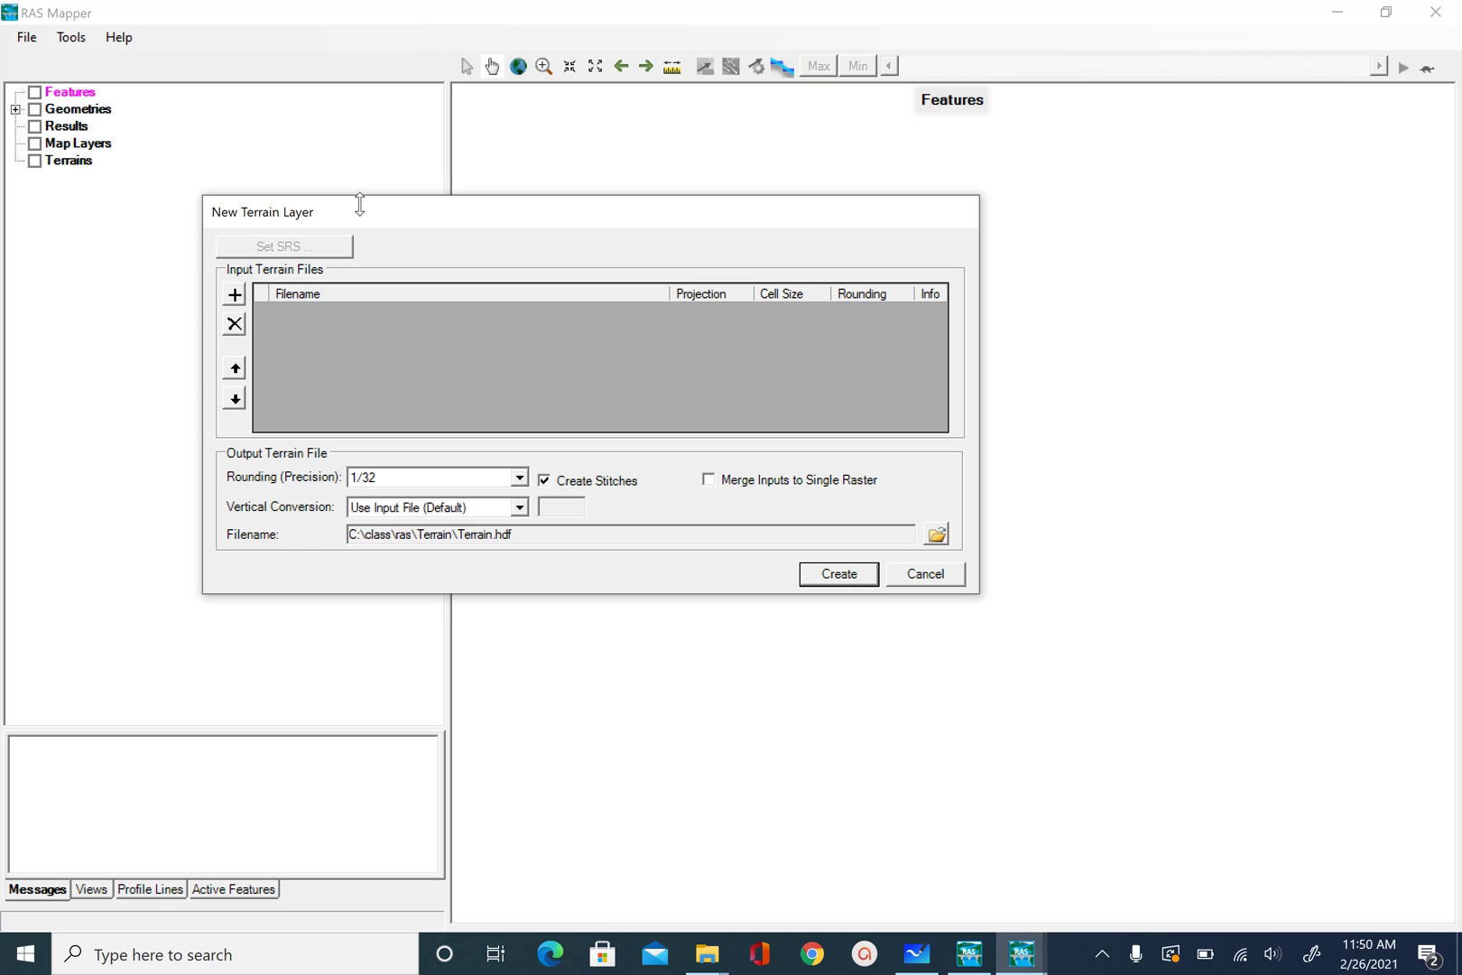
click(234, 296)
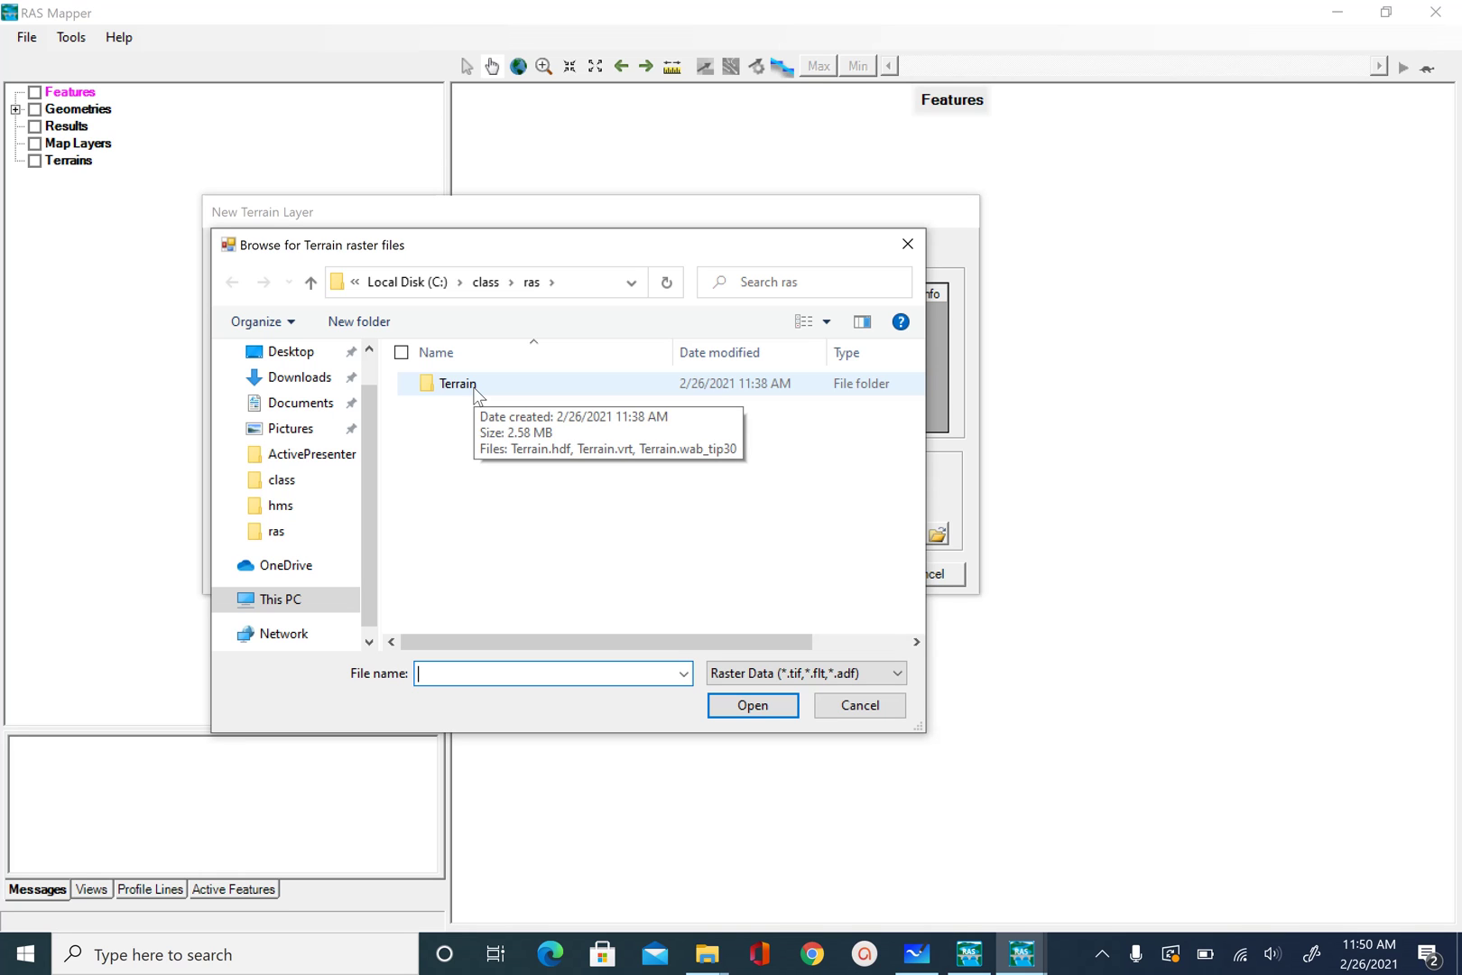
double_click(476, 388)
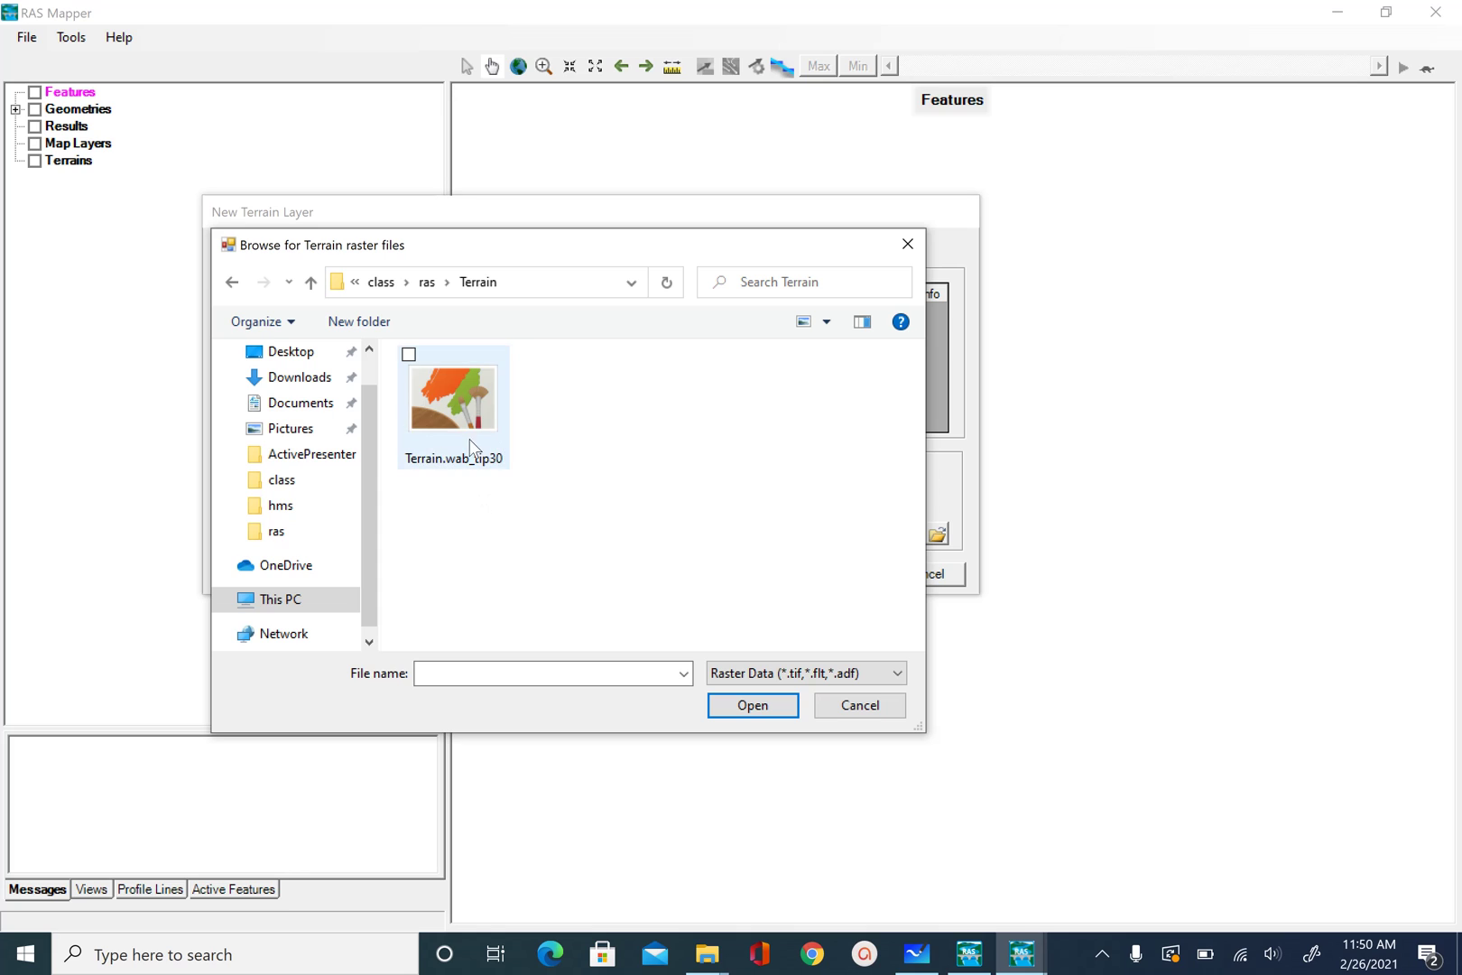
click(430, 380)
click(767, 709)
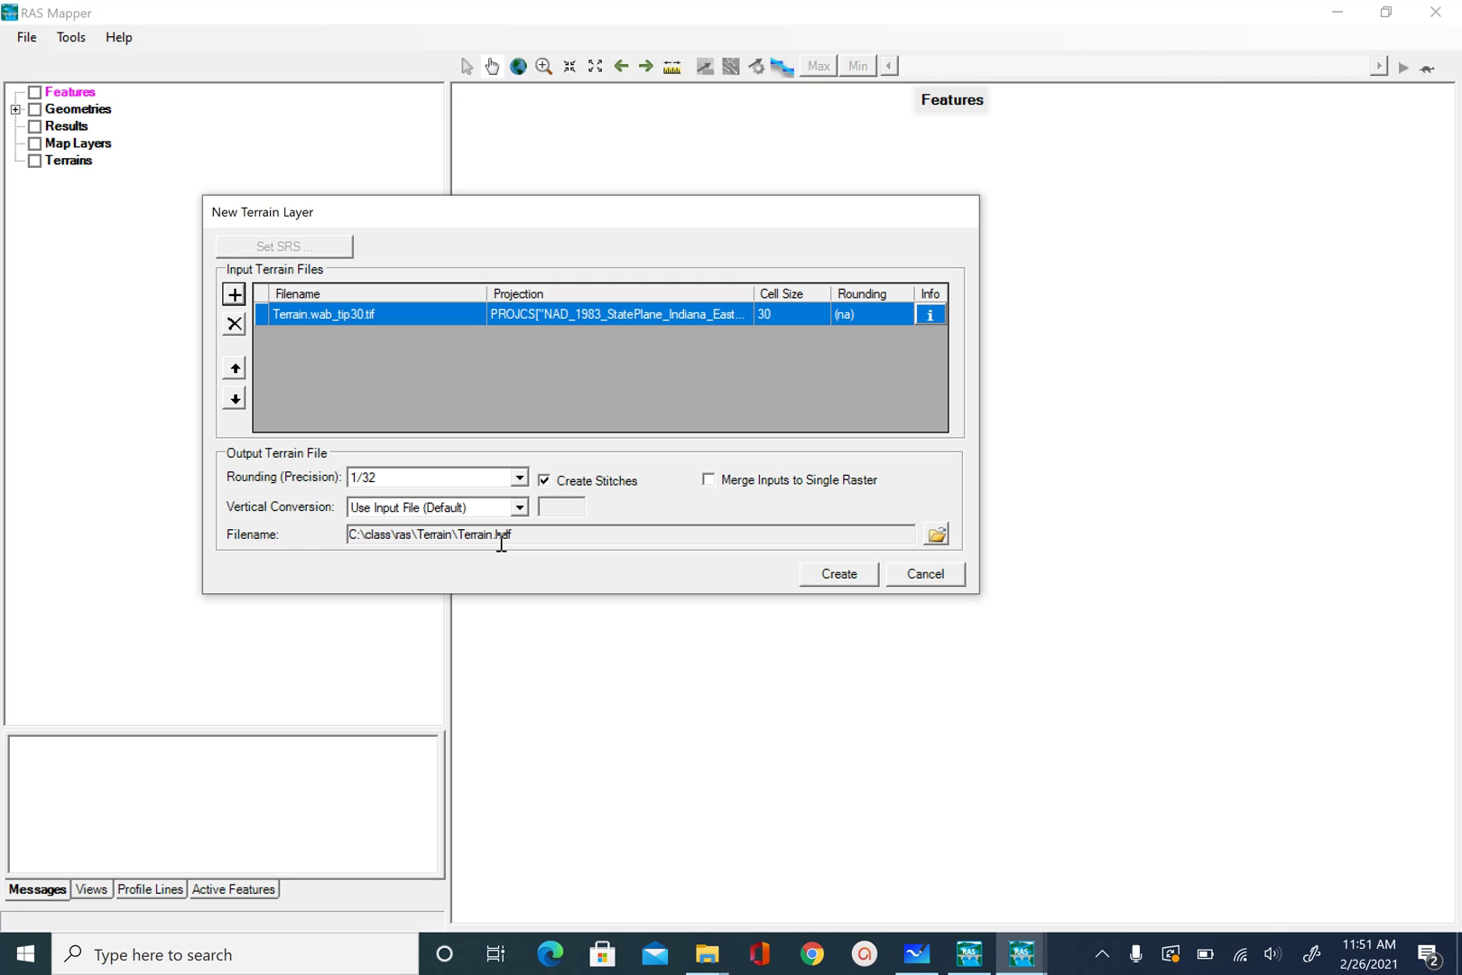
Create the terrain as C:\class\ras\Terrain\Terrain.hdf, overwriting the existing file, and close the finished computation report
click(853, 585)
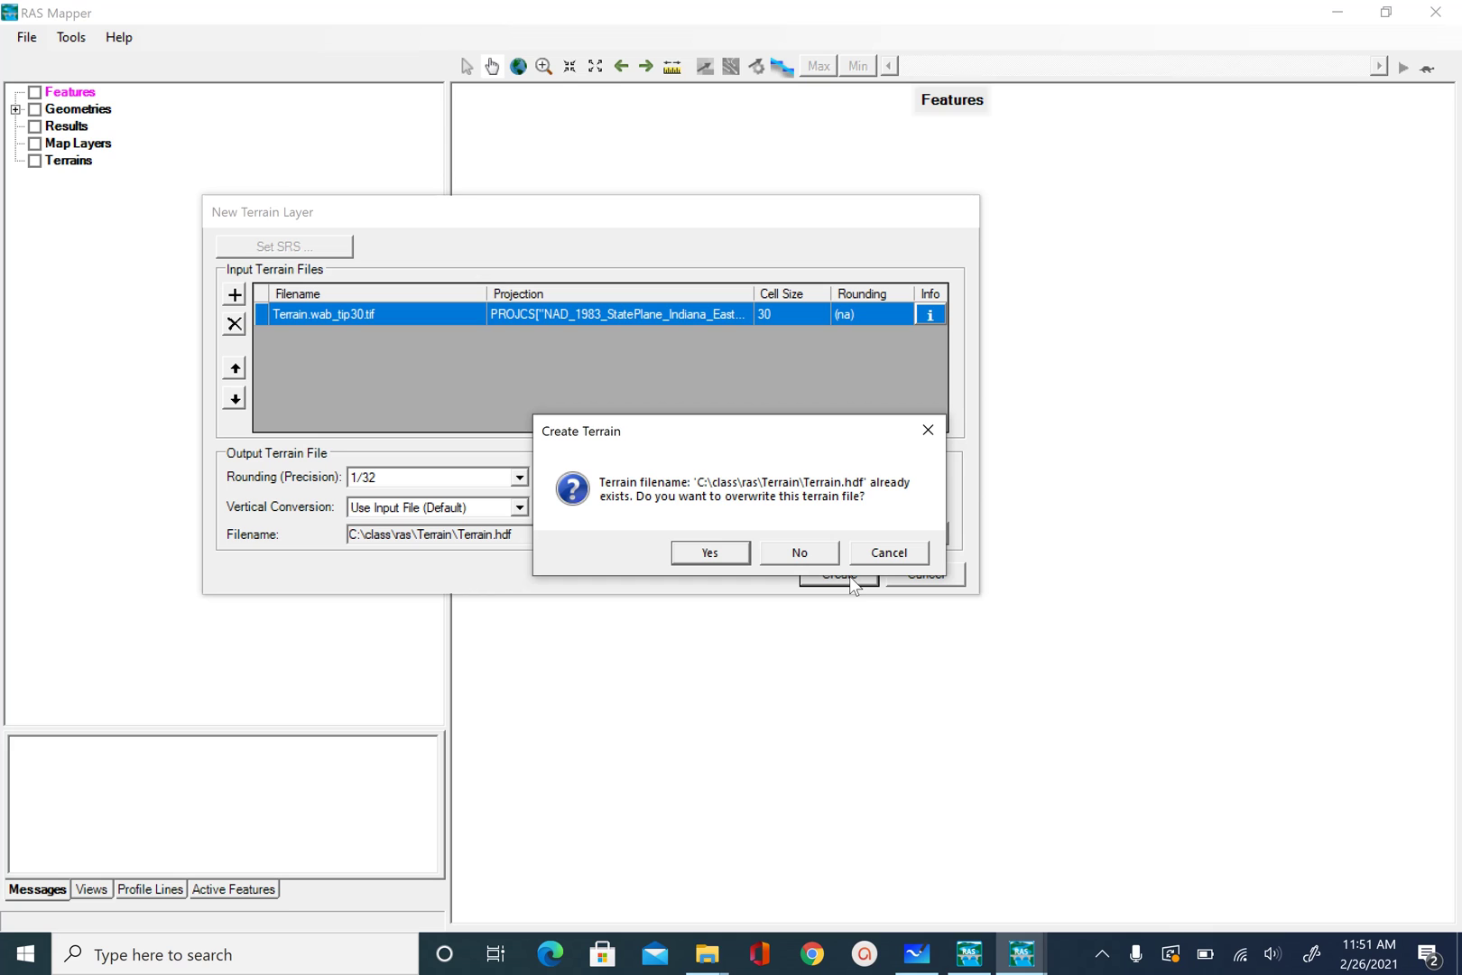
click(711, 554)
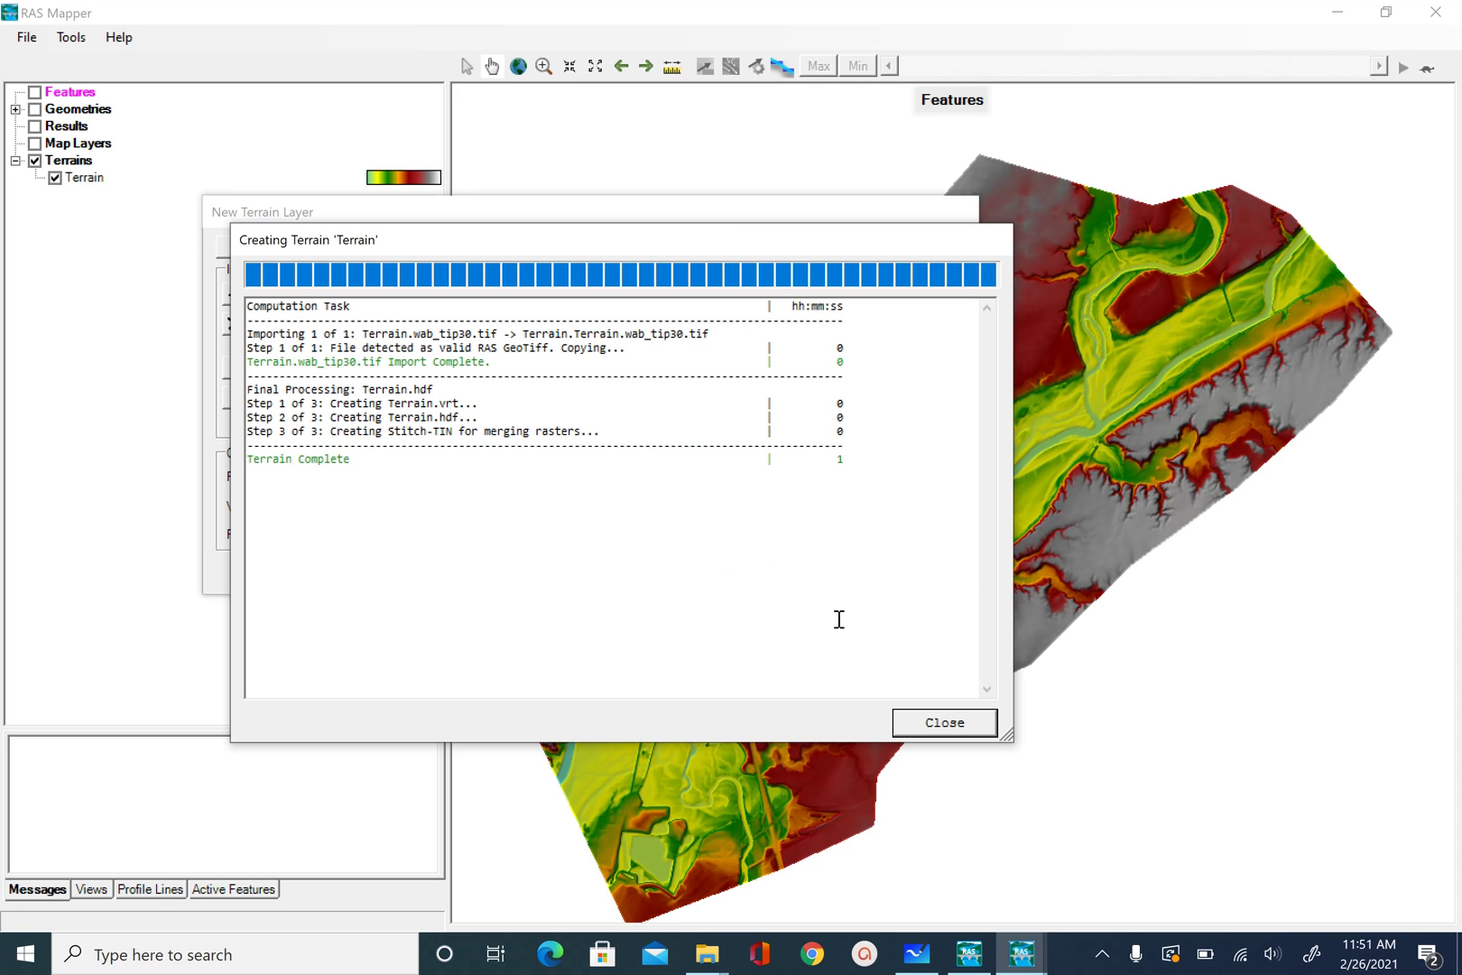
click(949, 724)
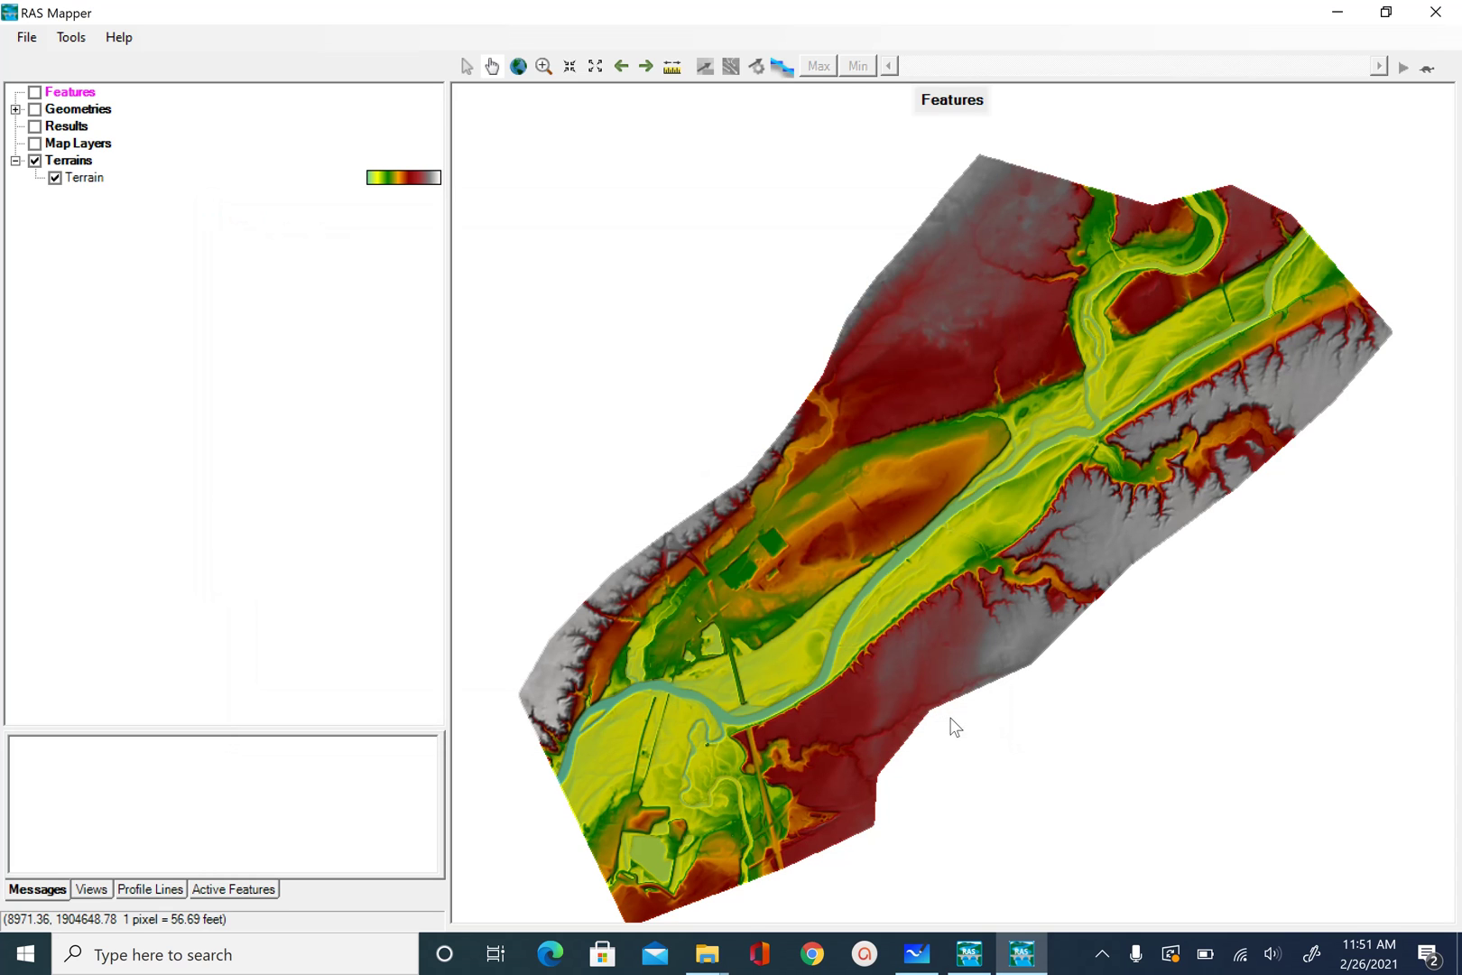
Save the RAS Mapper project with the new terrain layer
click(27, 39)
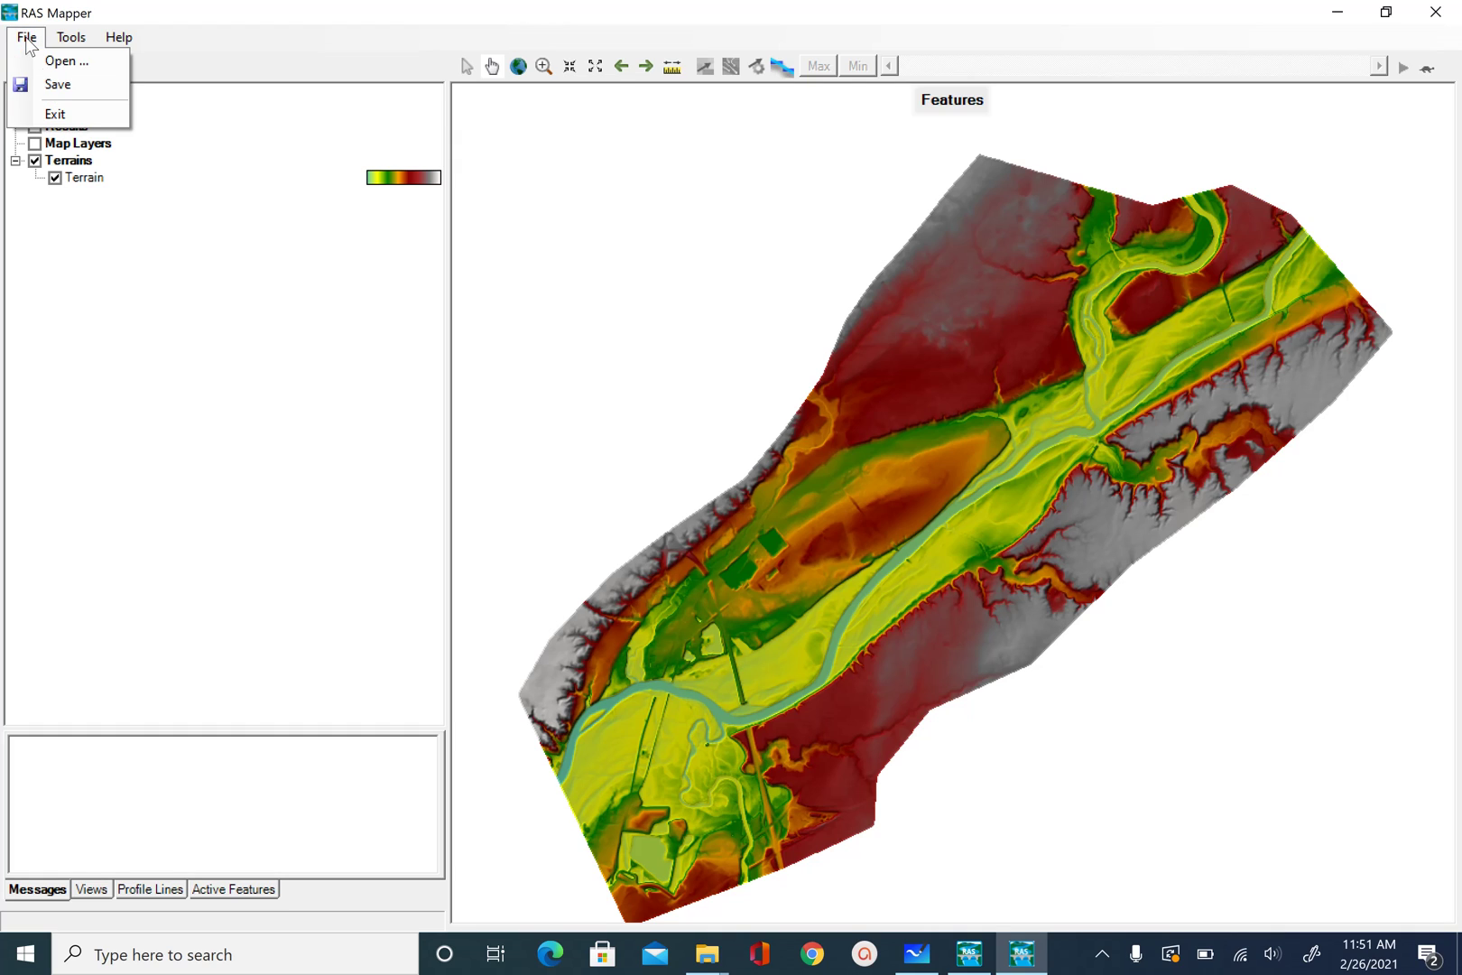
click(59, 85)
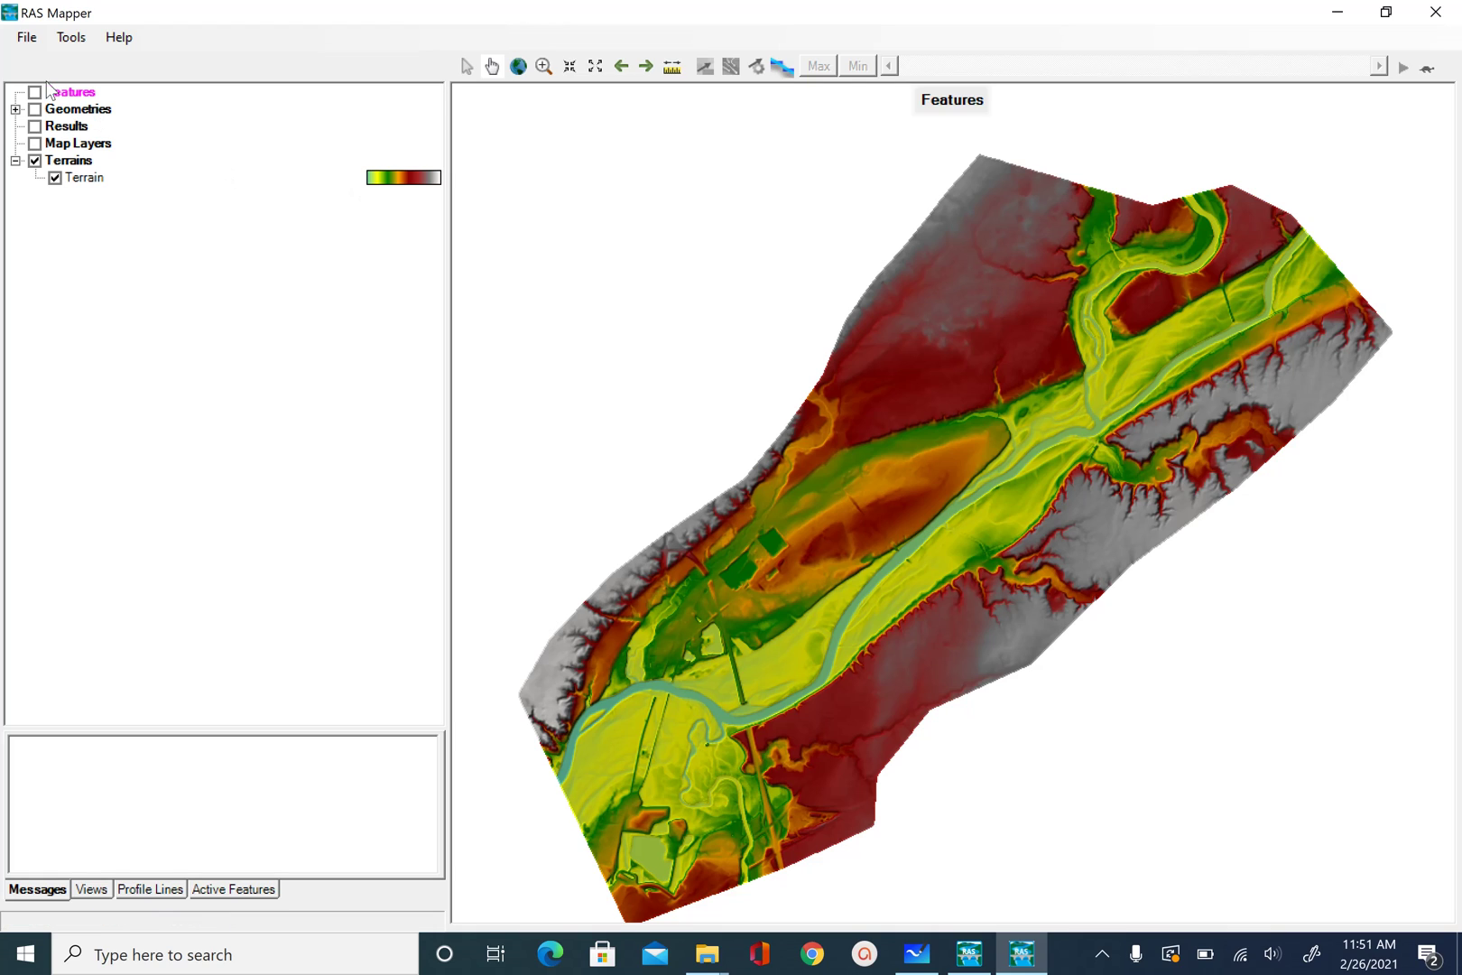
click(27, 38)
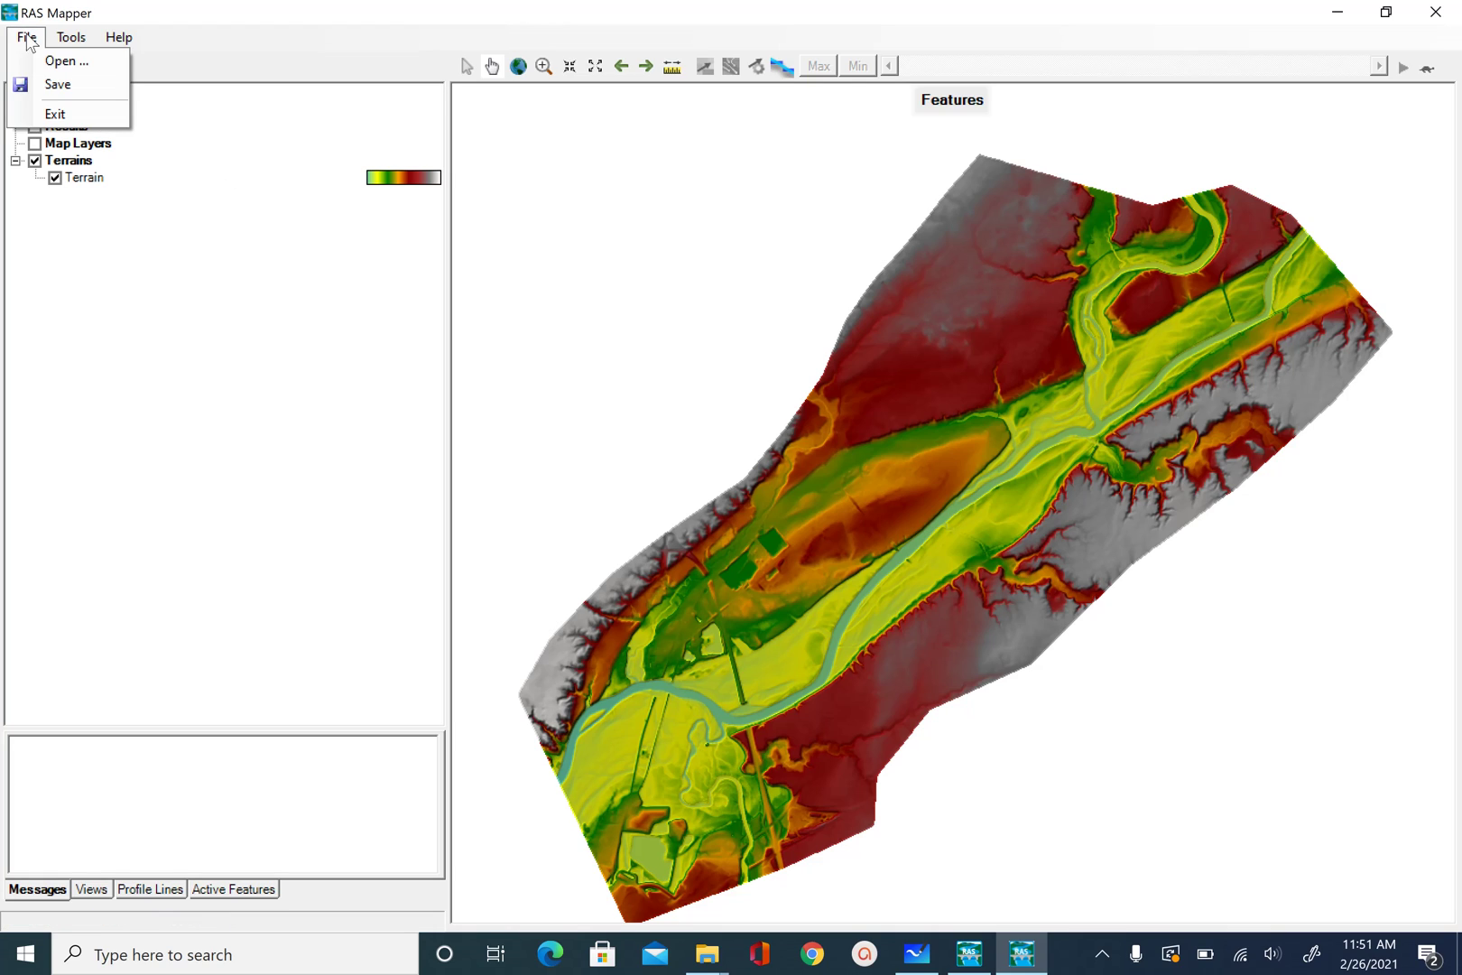
click(61, 89)
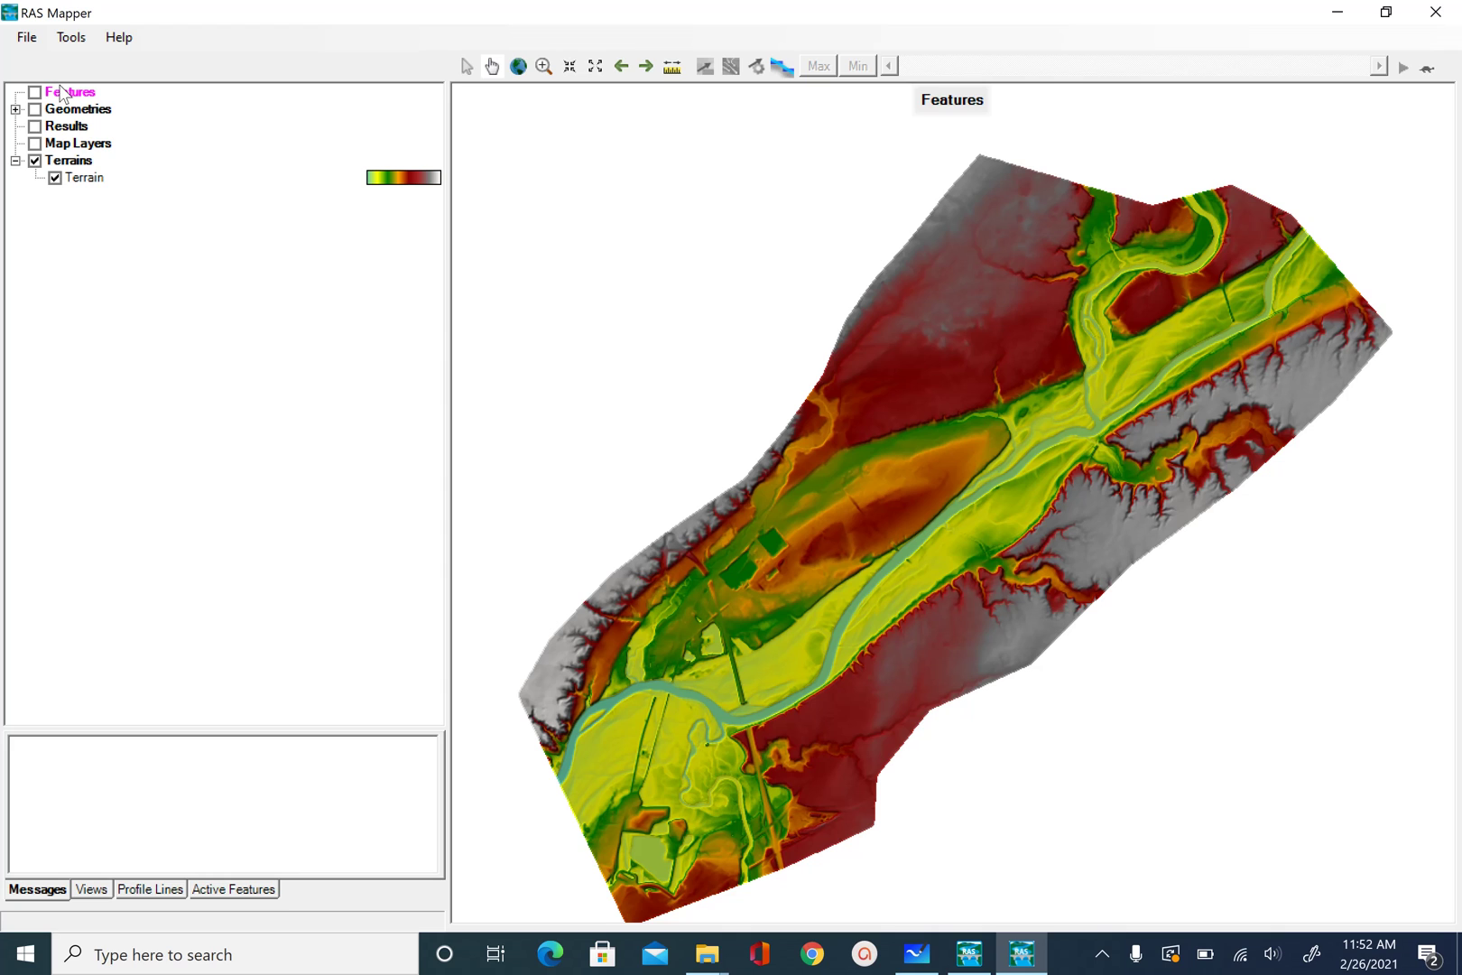